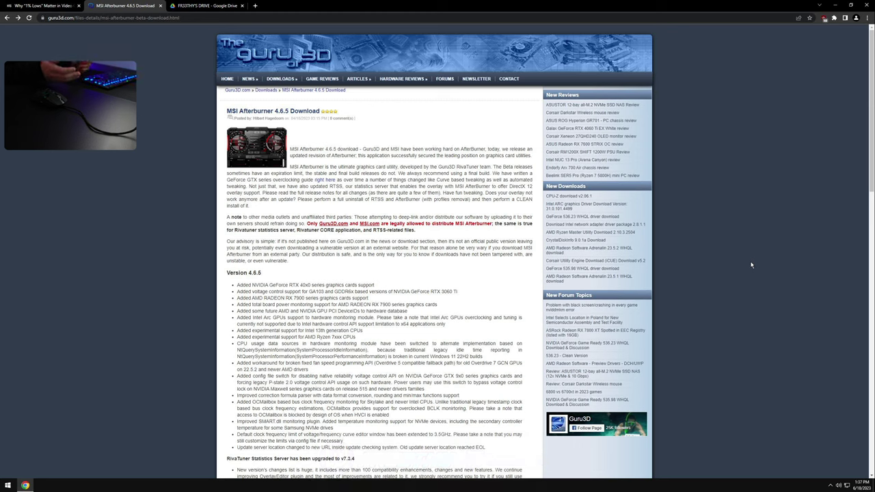
Glance at the 1% lows article, then scroll Guru3D down to the Afterburner 4.6.5 download locations.
key(ctrl+shift+Tab)
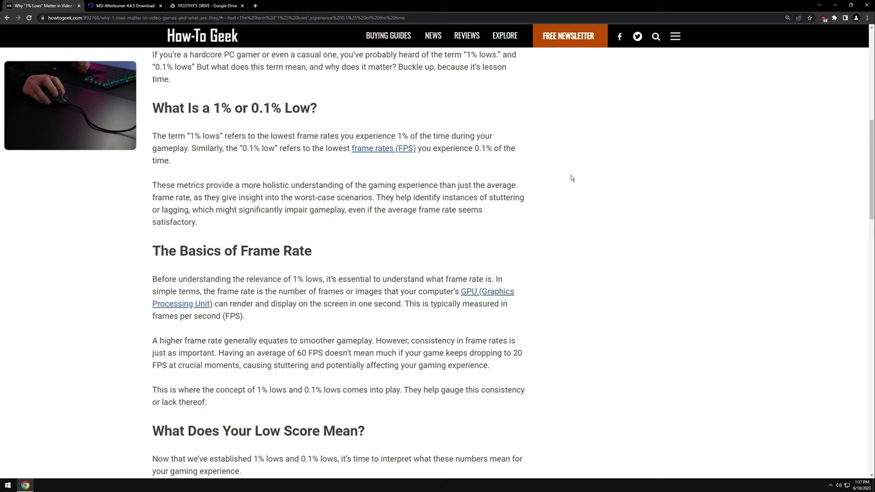
key(ctrl+Tab)
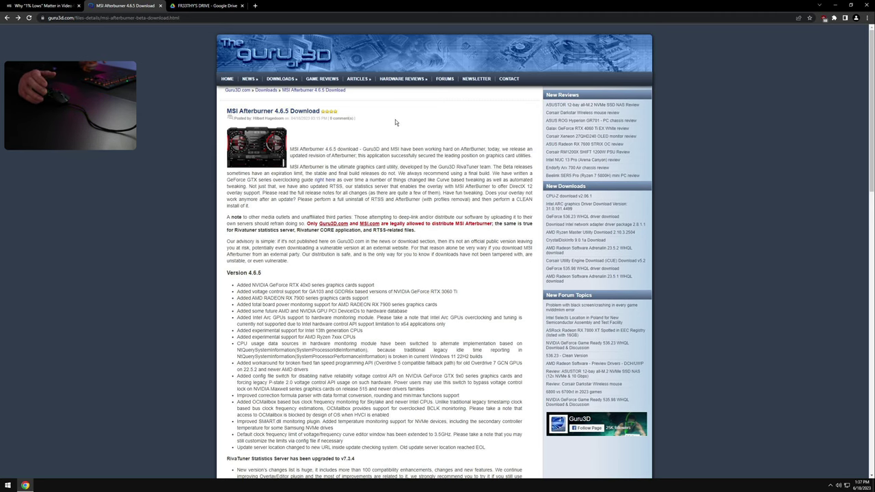
scroll(386, 349, down, 5)
scroll(386, 349, down, 10)
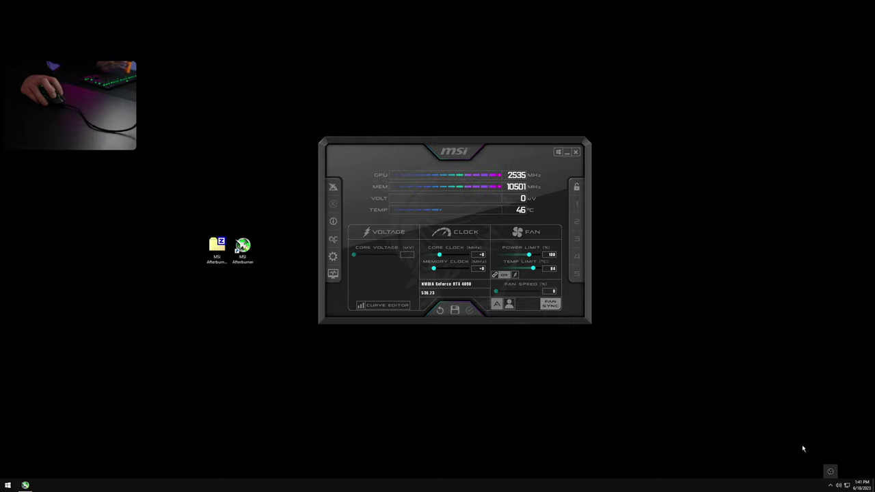
Check the Start menu app list, then bring up RivaTuner Statistics Server from the hidden tray icons.
click(7, 485)
scroll(52, 321, down, 10)
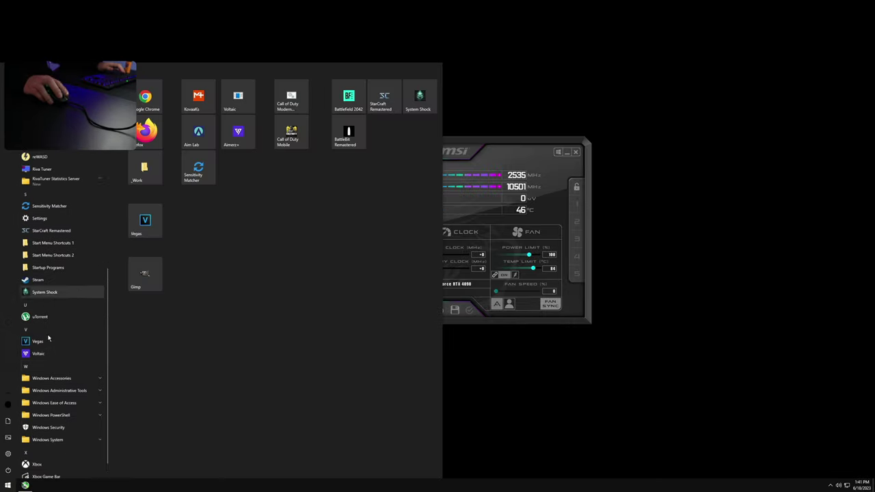
key(Escape)
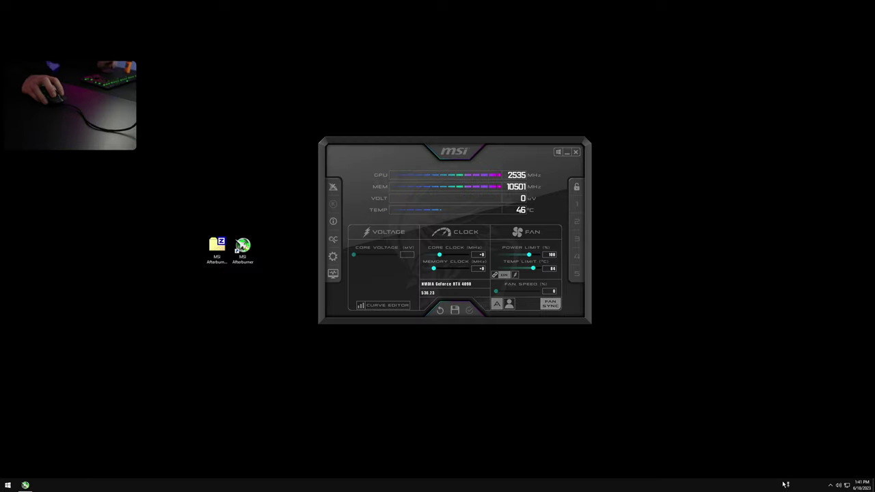
click(831, 486)
click(830, 470)
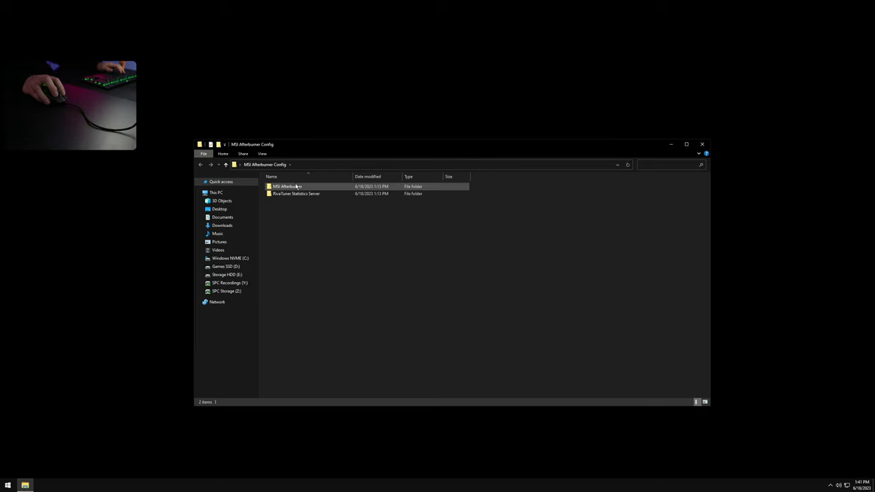
Inspect the backup's MSI Afterburner and RivaTuner Statistics Server Profiles folders and their config files.
double_click(296, 186)
double_click(297, 186)
click(296, 186)
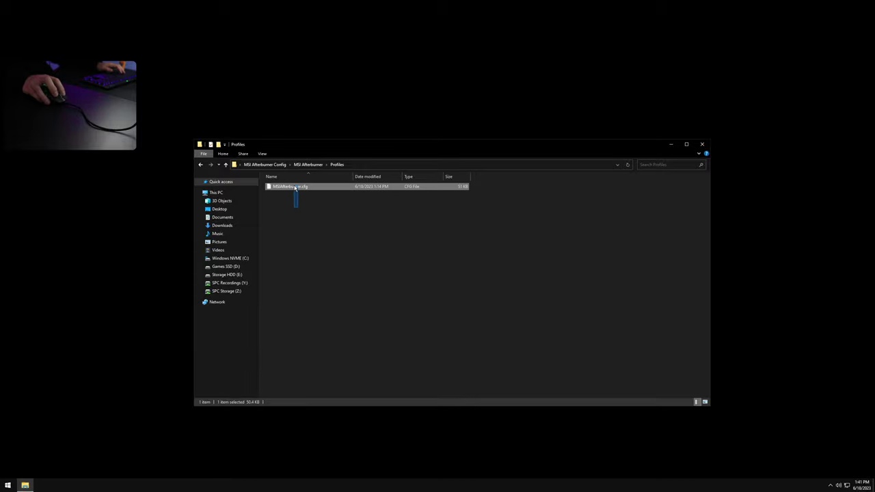
click(201, 166)
click(201, 166)
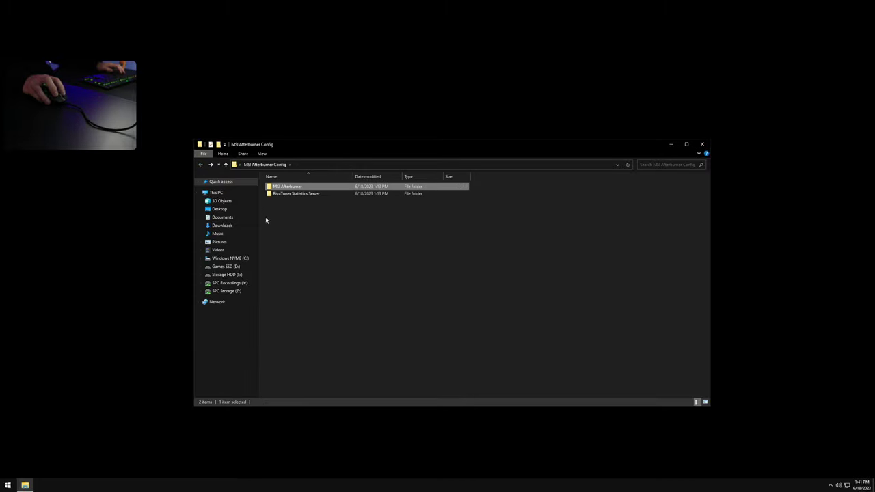
click(265, 219)
double_click(290, 194)
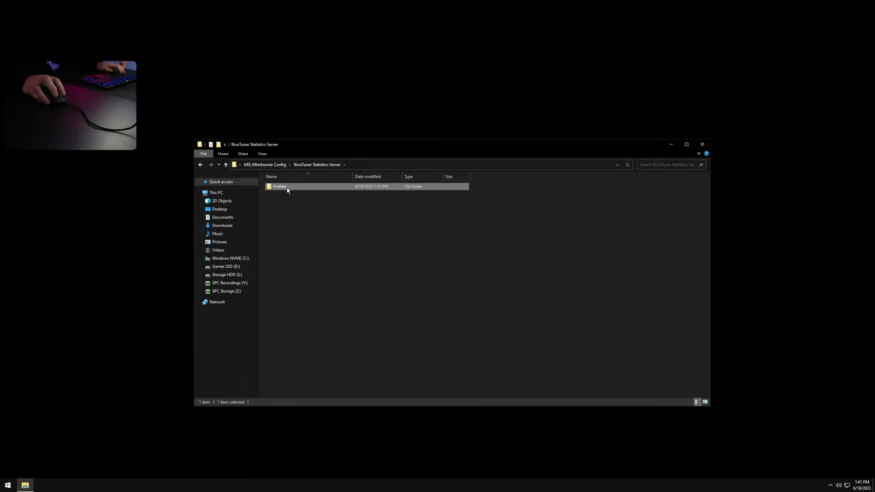
double_click(291, 195)
drag(286, 205, 283, 188)
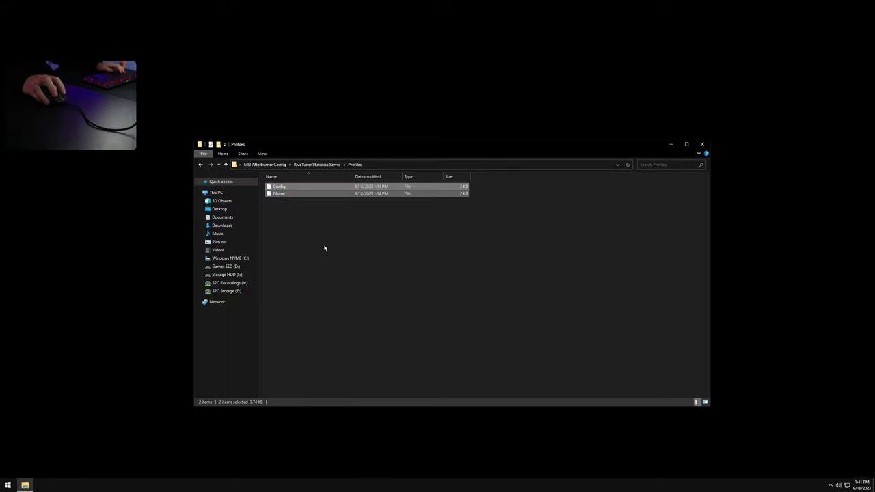
click(328, 248)
click(201, 165)
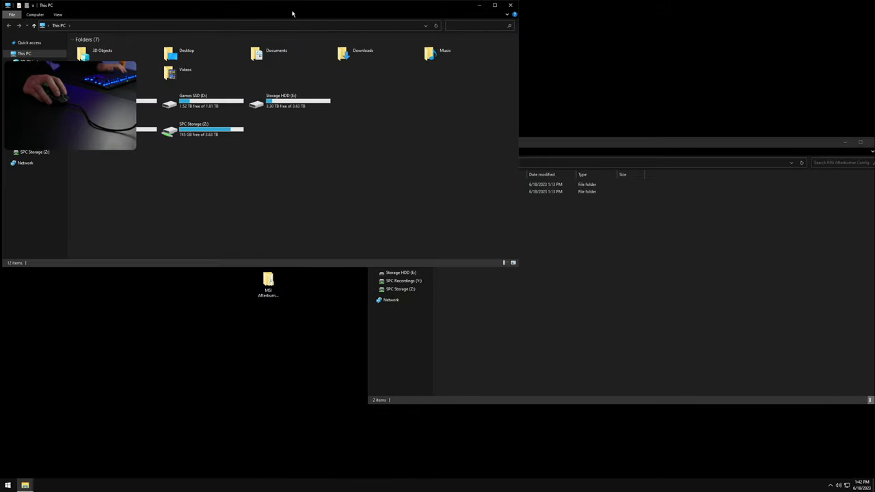
In a second window beside the backup, navigate to C:\Program Files (x86)\MSI Afterburner\Profiles.
drag(289, 12, 451, 197)
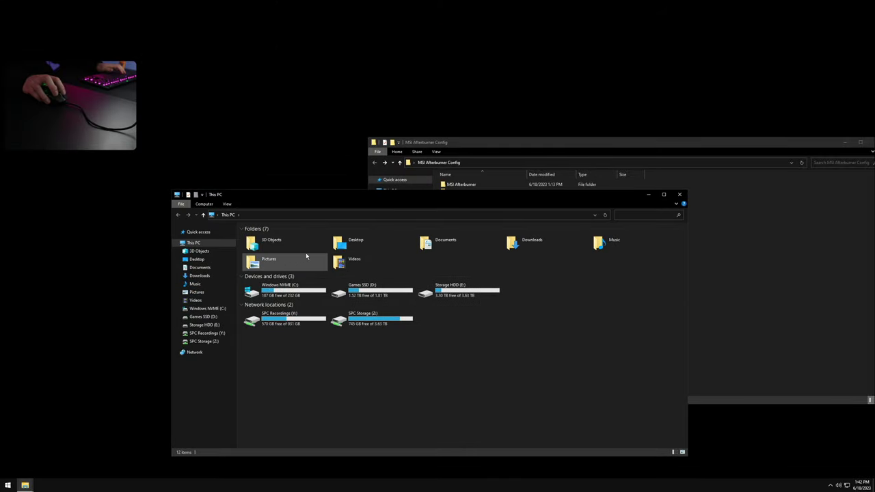
double_click(305, 288)
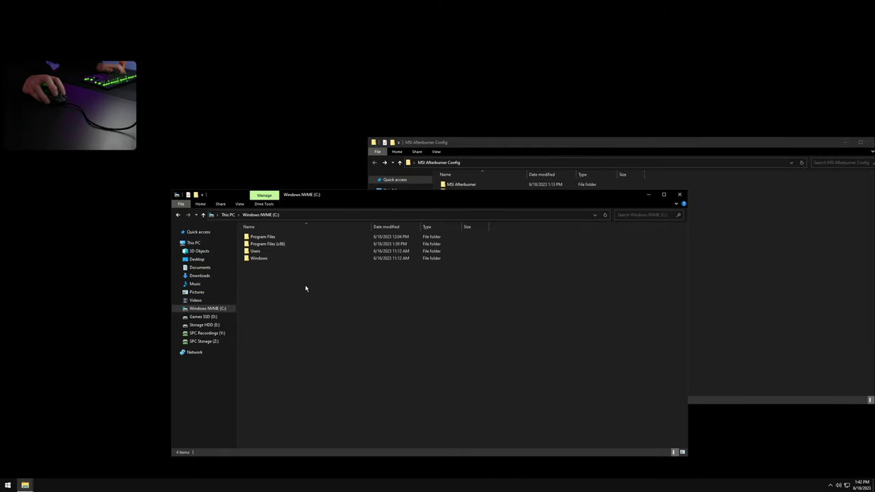
double_click(279, 244)
double_click(271, 301)
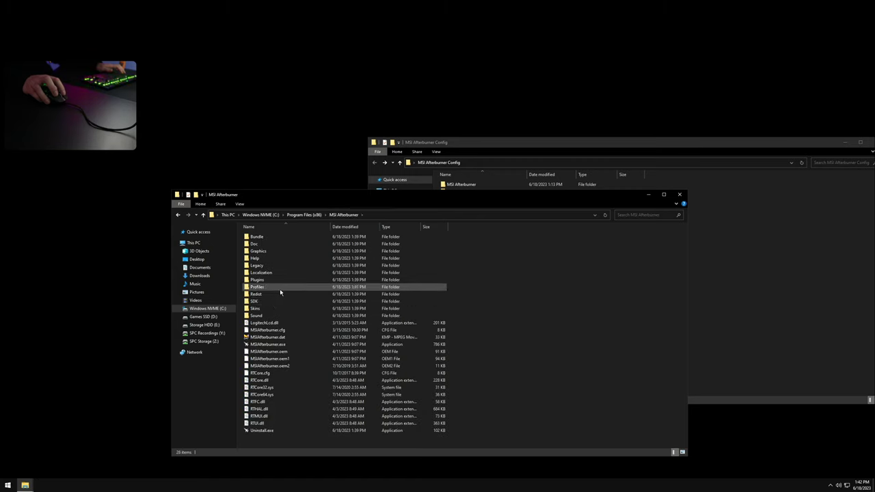
double_click(279, 288)
click(178, 214)
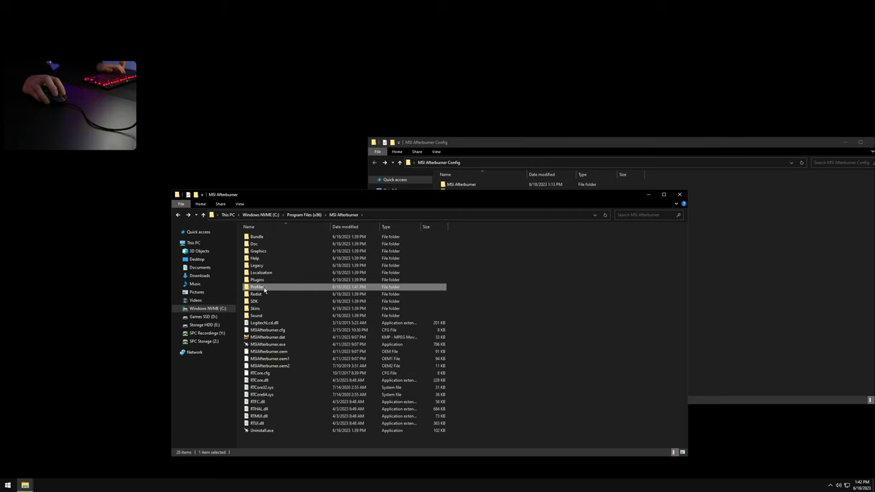
double_click(265, 289)
Copy the backed-up MSIAfterburner.cfg over the installed one in the Afterburner Profiles folder.
click(482, 147)
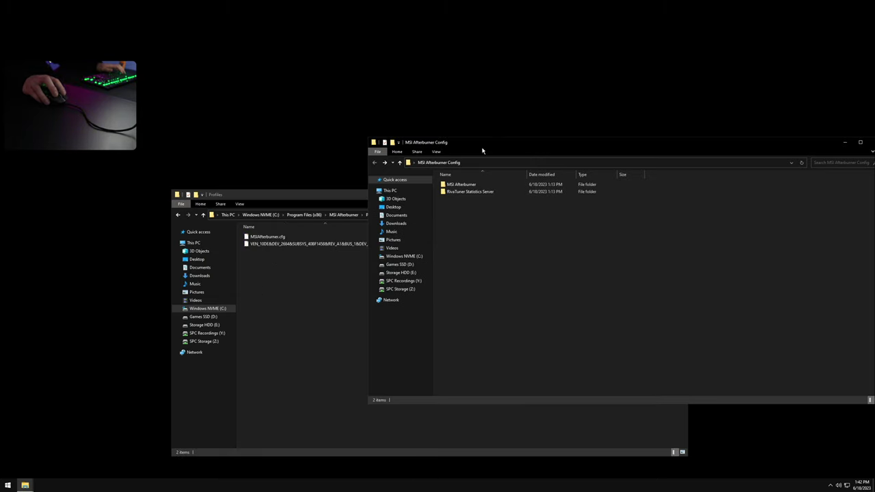
double_click(472, 184)
double_click(472, 186)
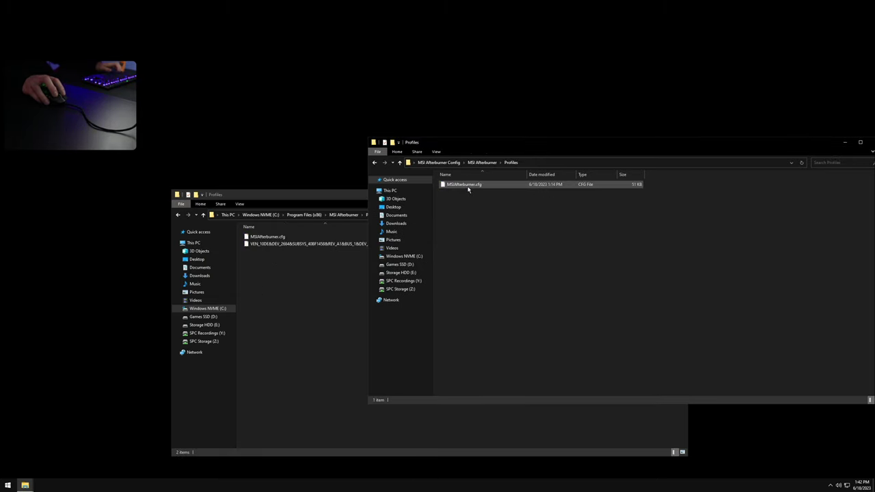
click(468, 185)
key(ctrl+c)
click(299, 324)
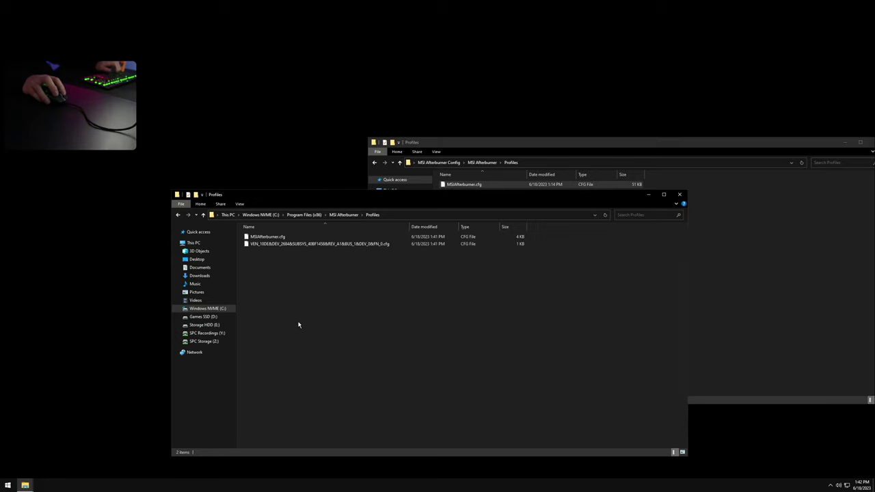
key(ctrl+v)
click(209, 195)
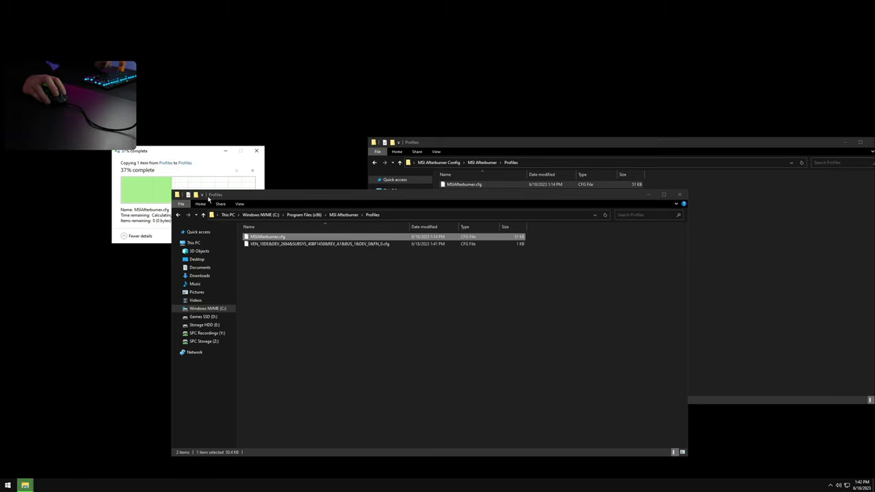
Navigate the installed window to the RivaTuner Statistics Server Profiles folder.
click(178, 215)
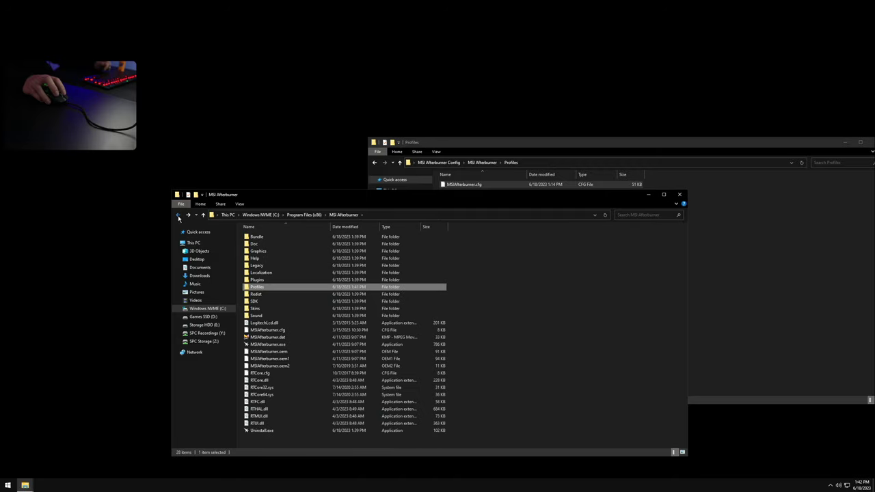
click(178, 215)
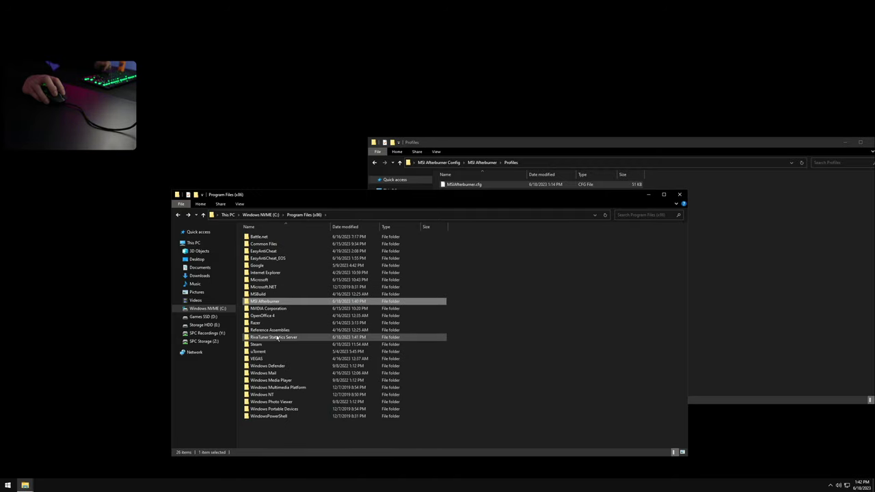
double_click(273, 337)
double_click(269, 290)
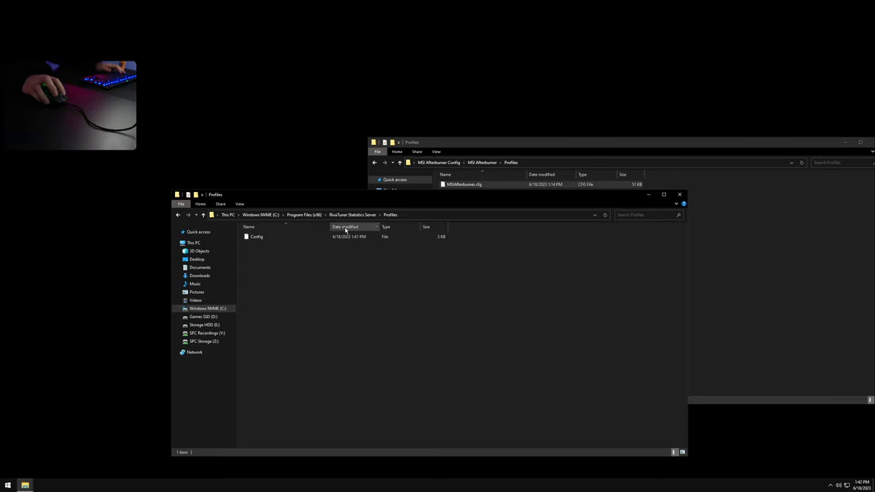
Replace the installed RivaTuner Config and Global files with the backup copies.
click(745, 288)
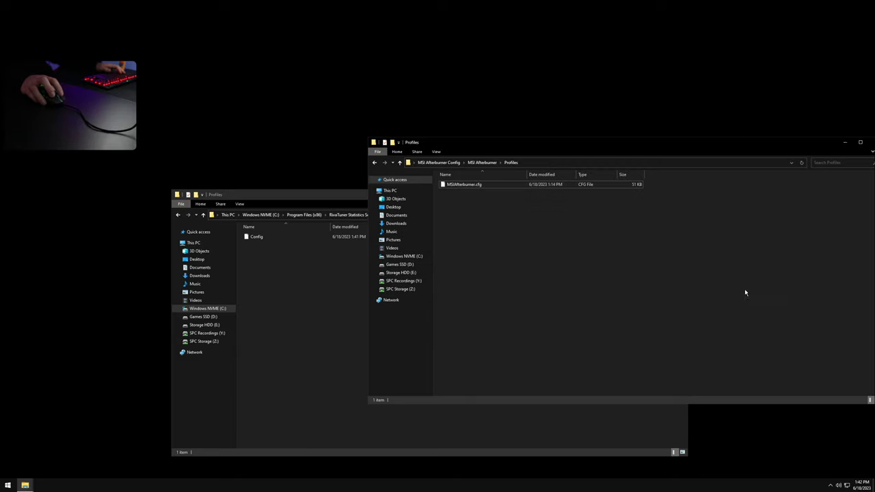
click(375, 163)
click(376, 163)
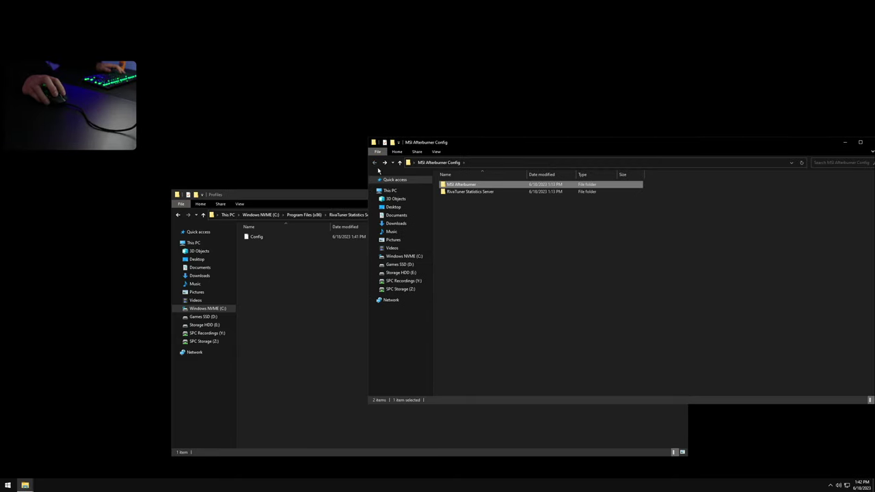
click(468, 194)
double_click(468, 194)
double_click(462, 186)
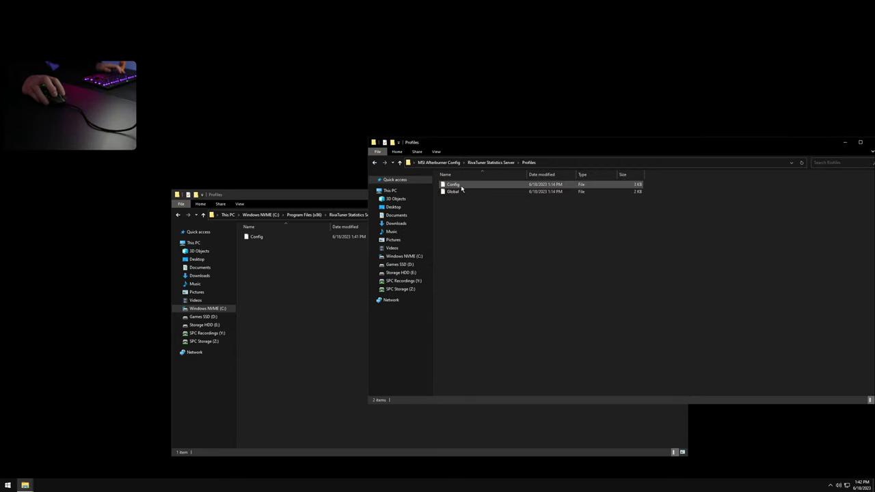
drag(461, 218, 462, 186)
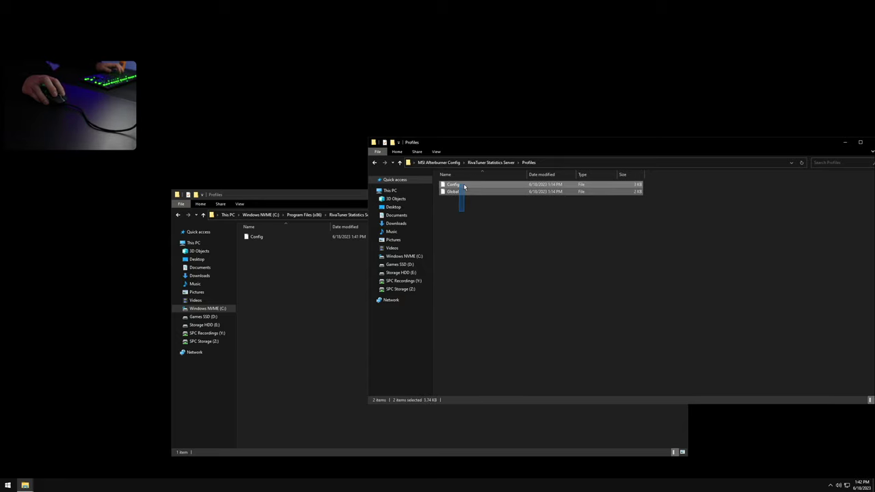
click(282, 298)
key(ctrl+v)
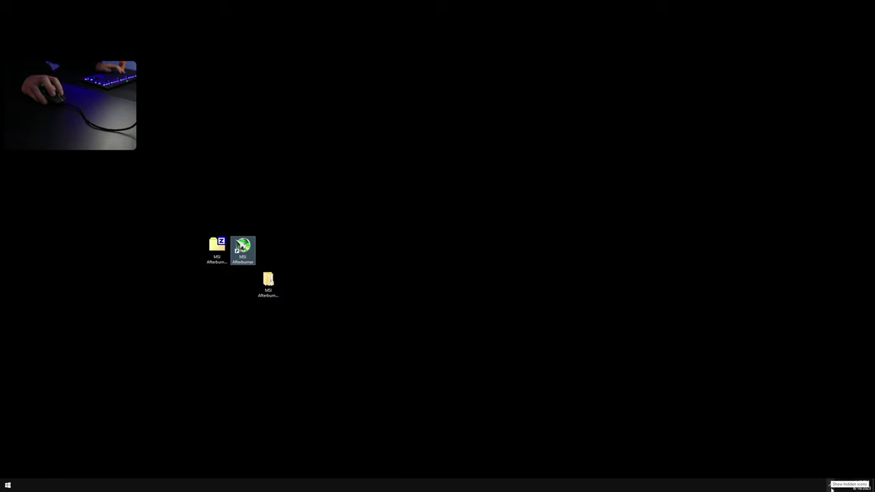
click(832, 487)
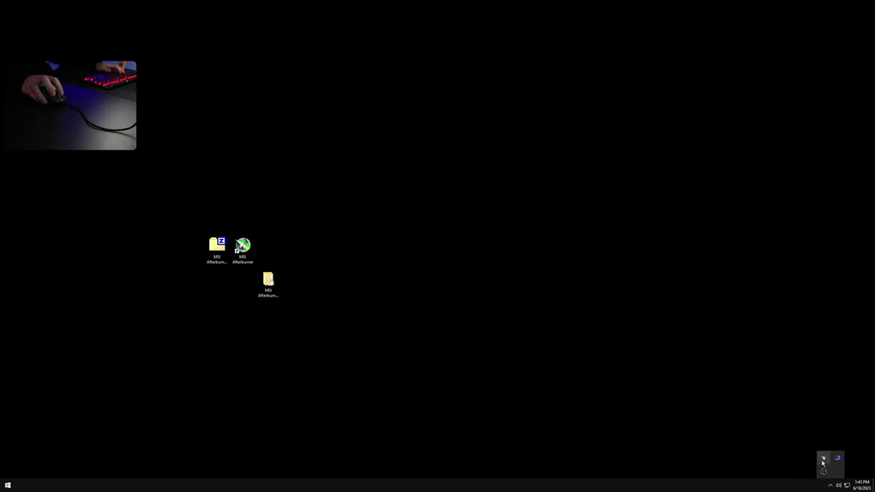
Bring up Afterburner and RivaTuner from the tray and load the saved overclock profile with Ctrl+1.
click(823, 460)
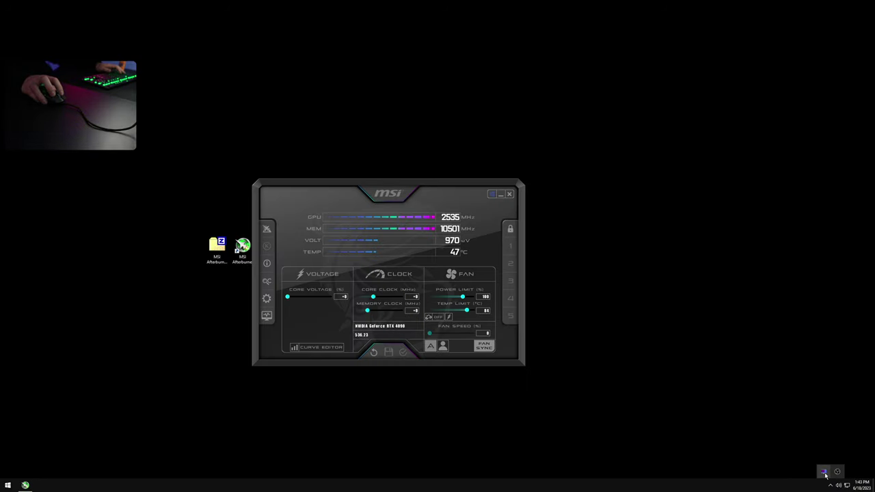
click(824, 472)
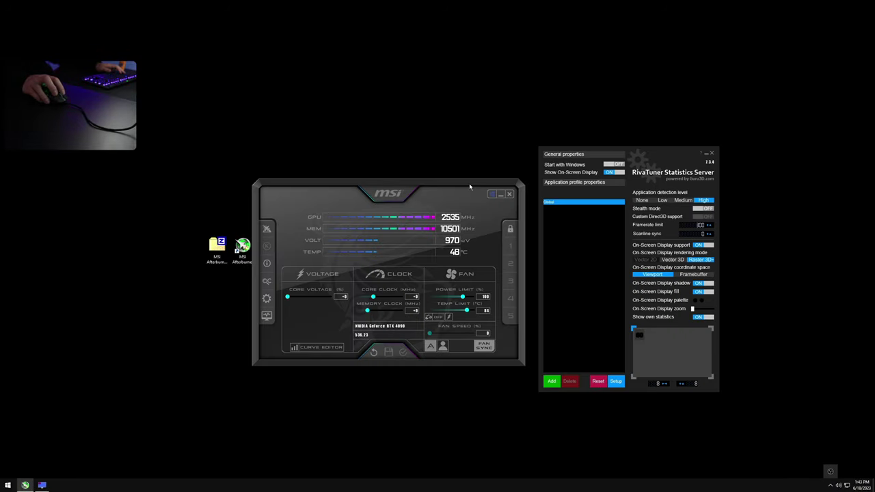
drag(470, 186, 464, 172)
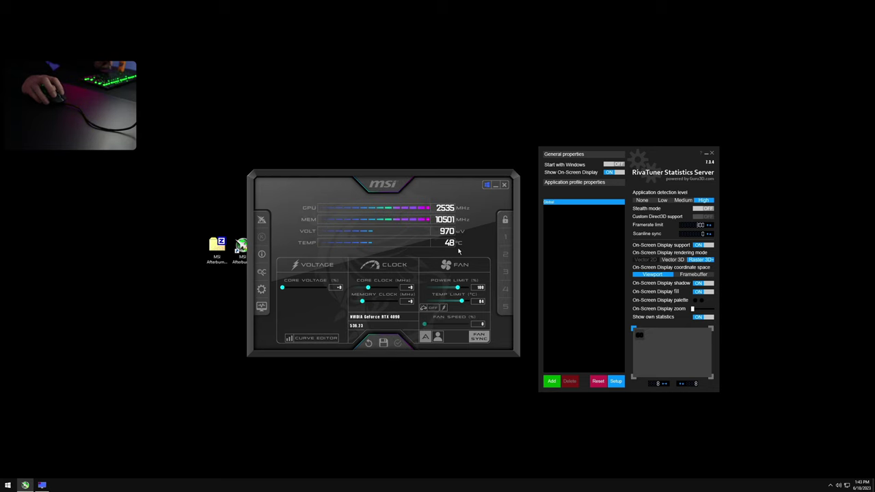
key(ctrl+1)
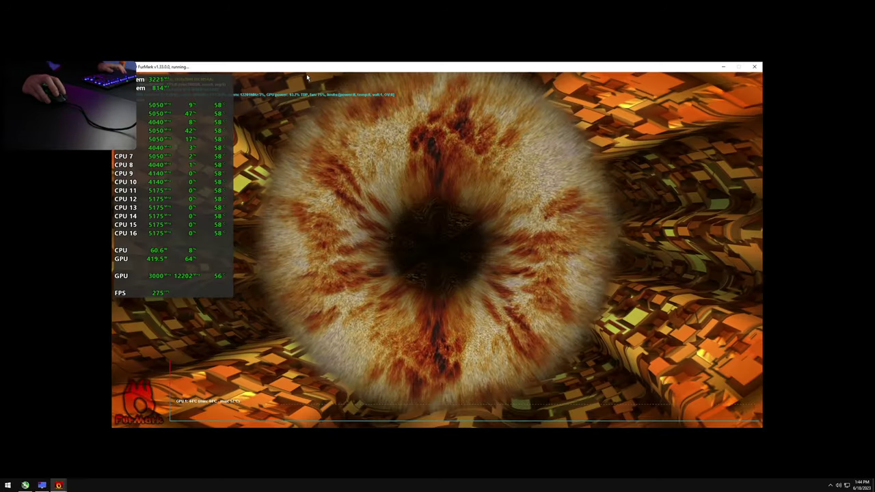
Place FurMark on the right, Afterburner on the left, and toggle RivaTuner's on-screen display off and on.
drag(316, 68, 677, 49)
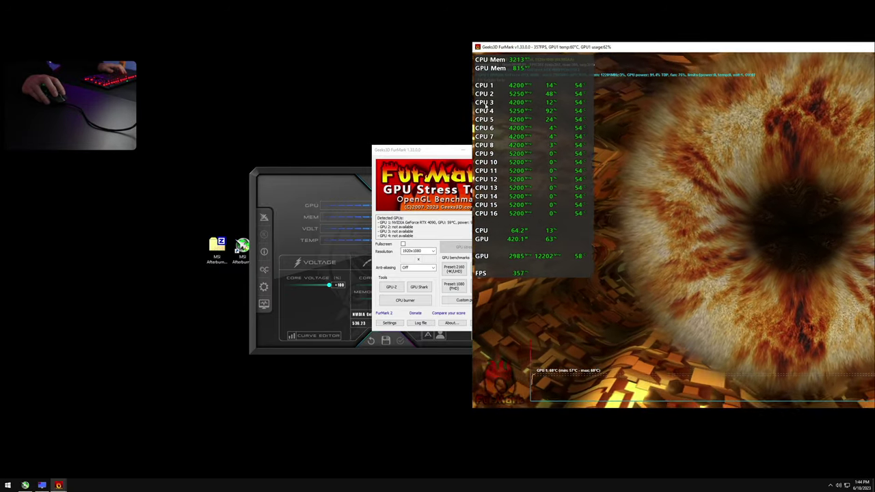
click(361, 177)
drag(361, 177, 264, 155)
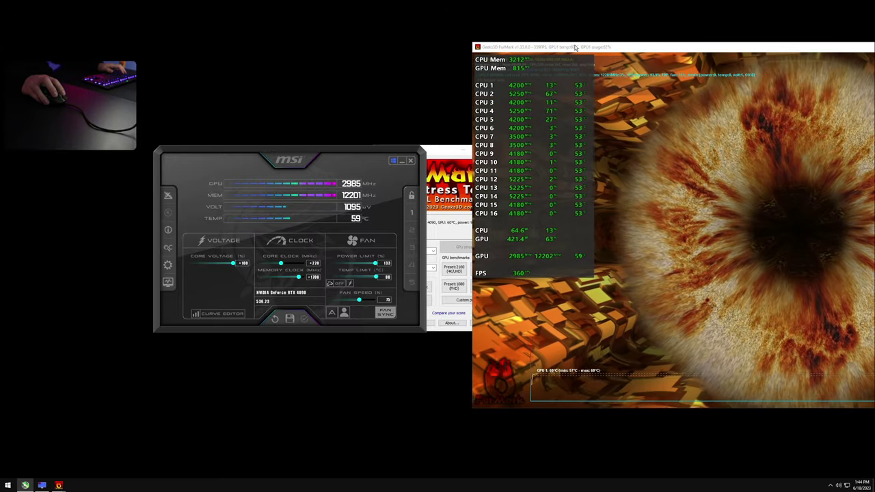
click(42, 485)
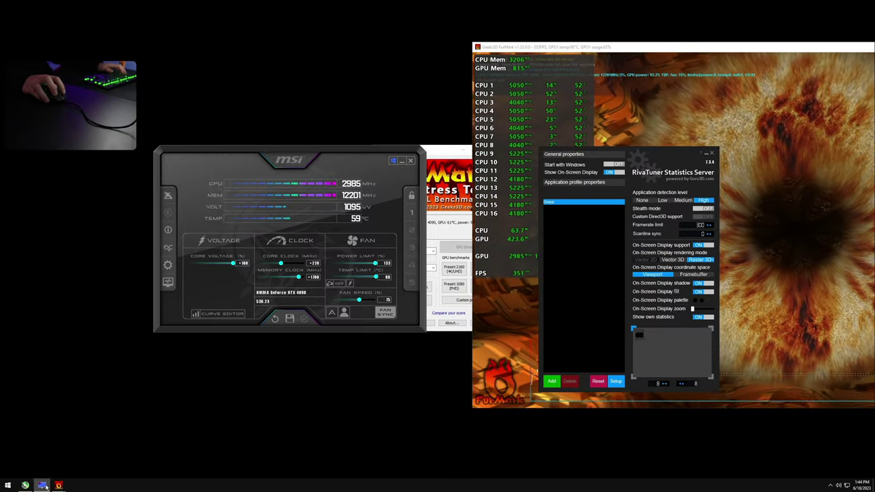
click(615, 174)
click(615, 174)
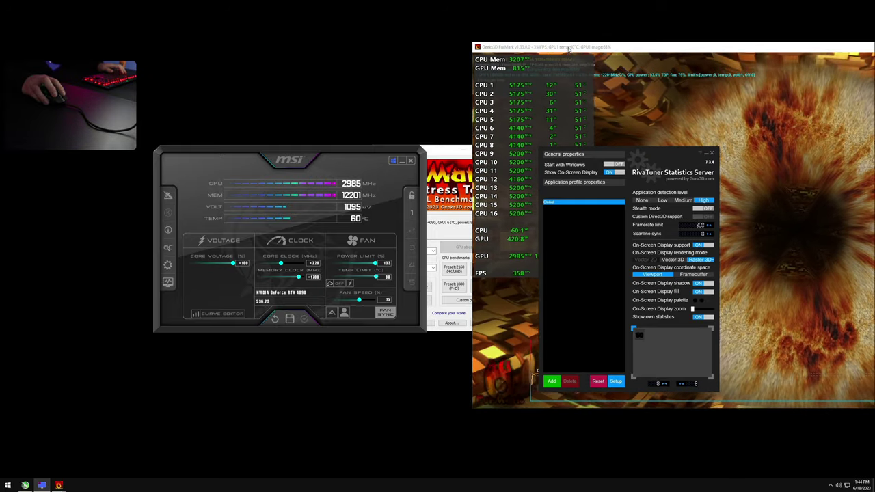
click(569, 47)
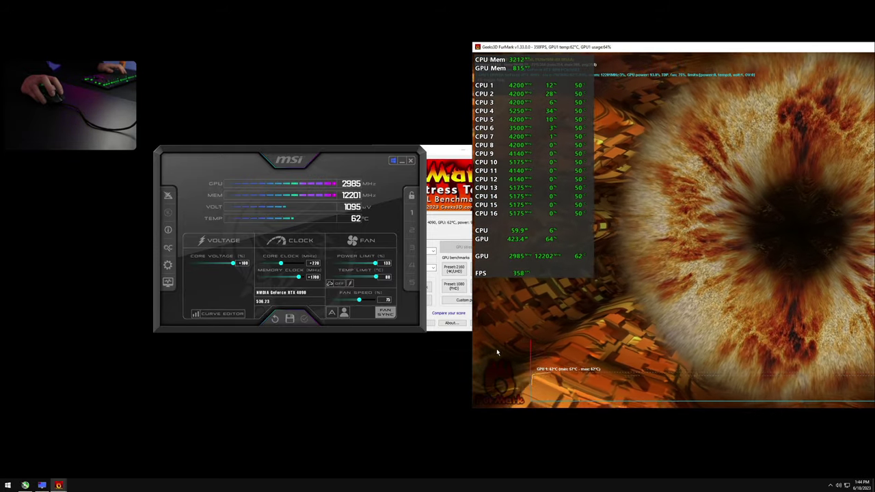
Open Afterburner's Monitoring settings and locate the CPU13–CPU16 clock graphs at the list's end.
click(168, 264)
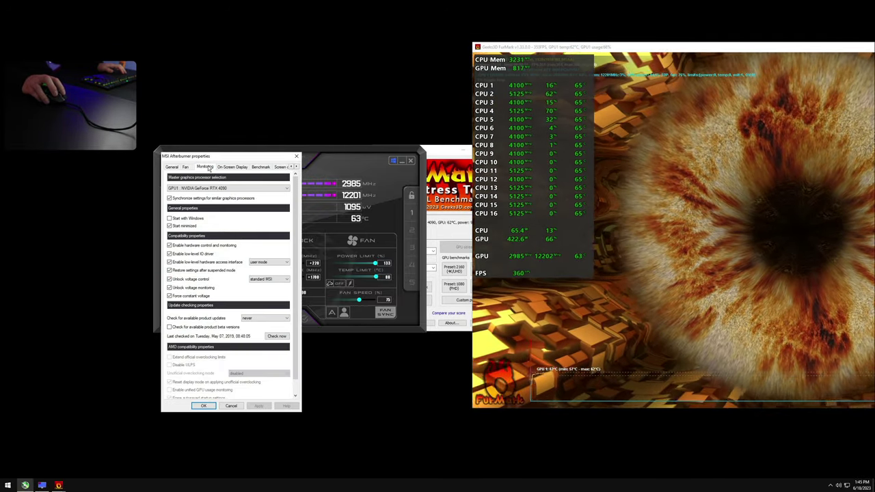
click(204, 166)
key(Down)
key(Down)
key(Down)
key(Down)
key(Down)
key(Down)
key(Down)
key(Down)
key(Down)
key(Down)
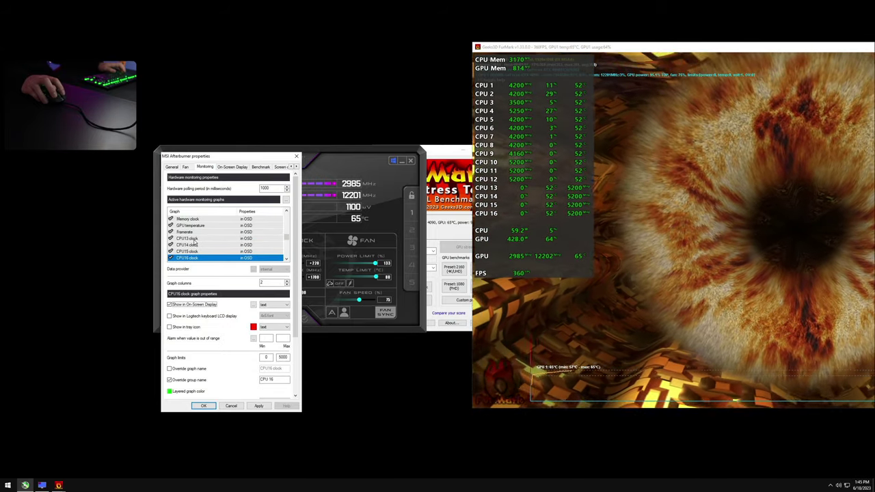
shift+click(198, 238)
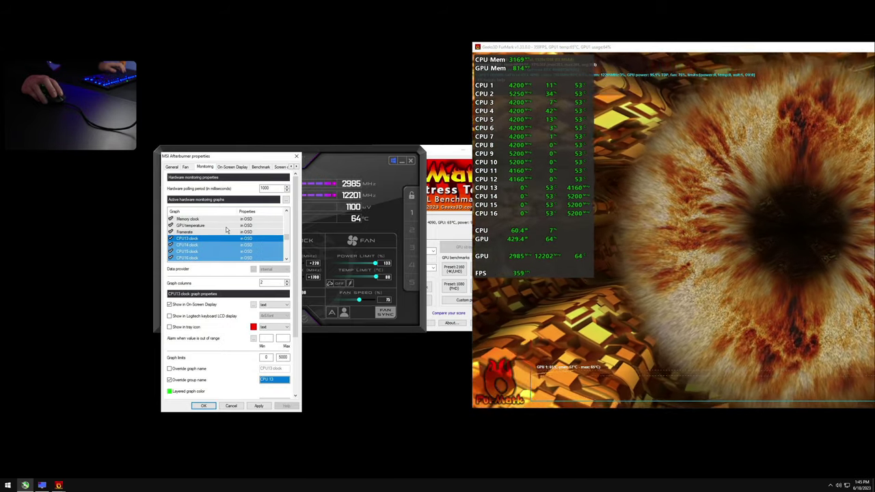
scroll(226, 233, down, 3)
click(201, 238)
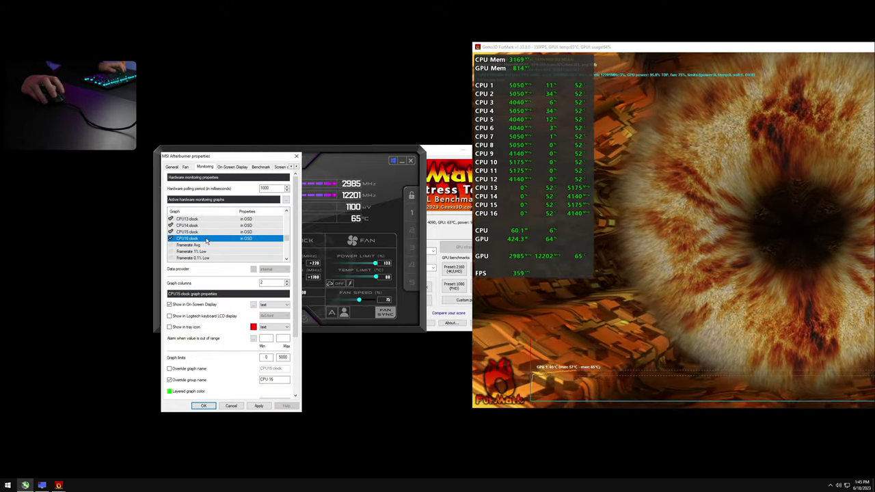
scroll(222, 245, up, 1)
Select the CPU13–CPU16 clock graphs together, override their group name, and apply with OK.
shift+click(198, 238)
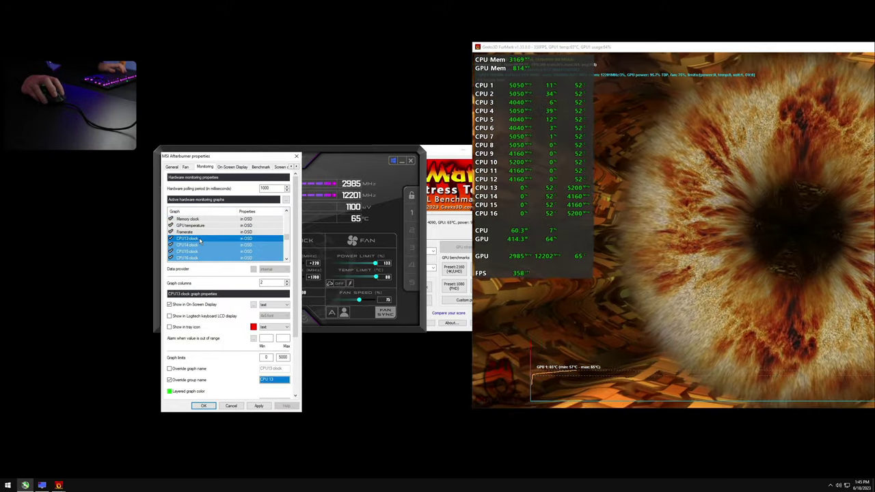
scroll(202, 240, down, 3)
shift+click(201, 238)
scroll(199, 242, up, 3)
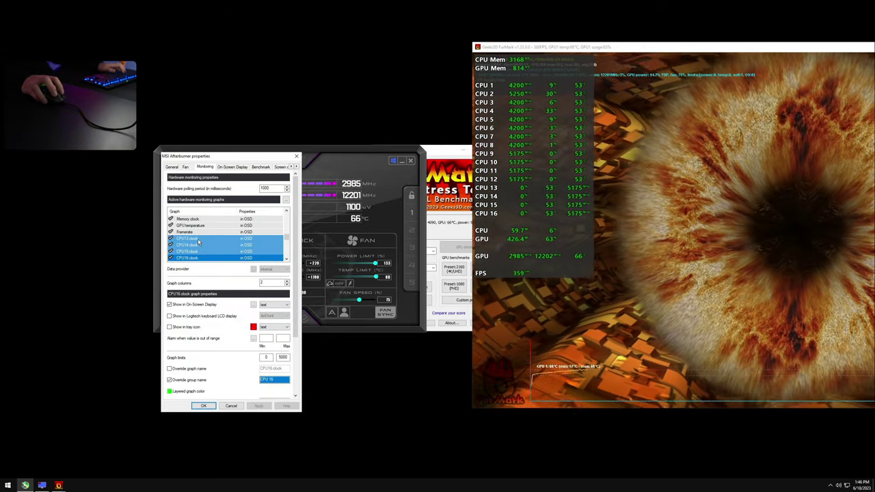
scroll(215, 241, down, 8)
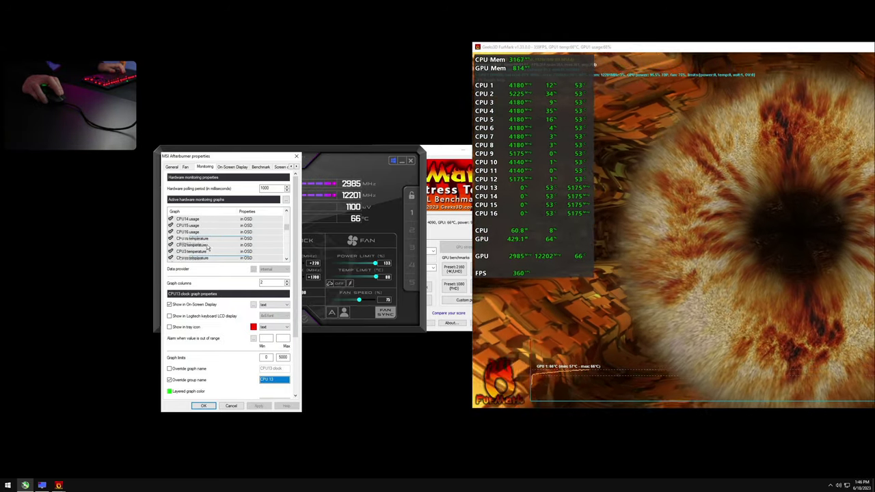
scroll(205, 242, up, 4)
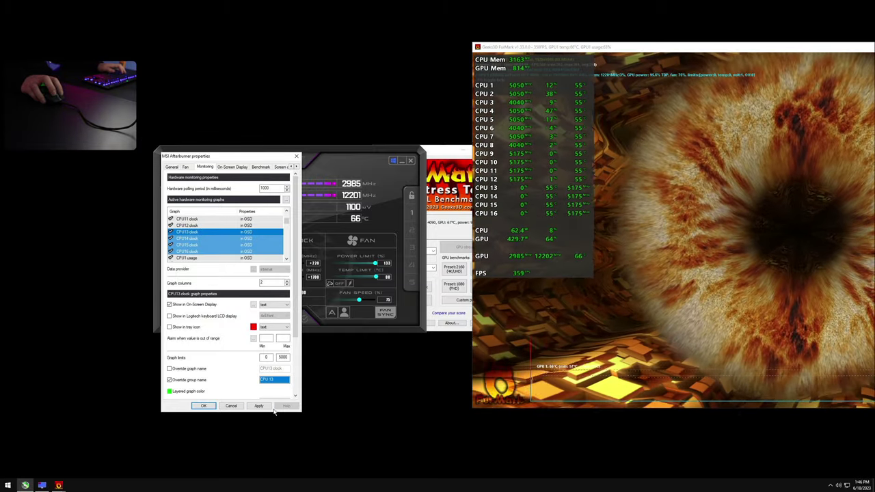
click(268, 407)
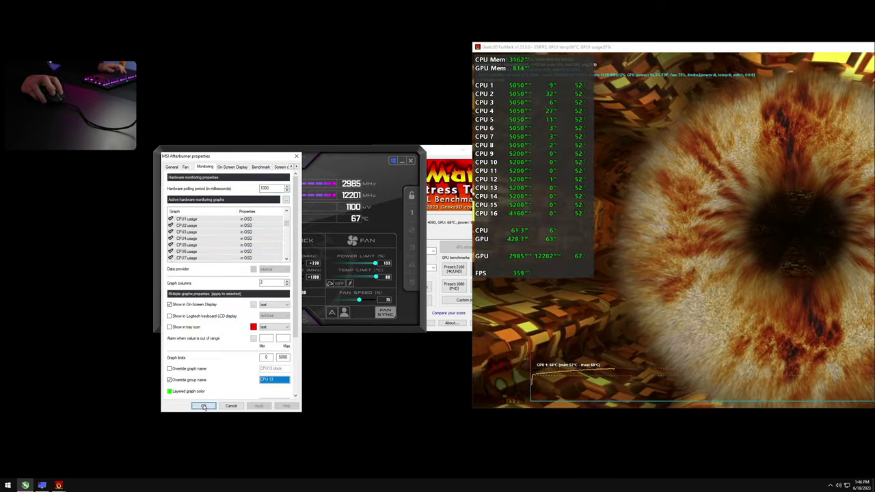
key(Return)
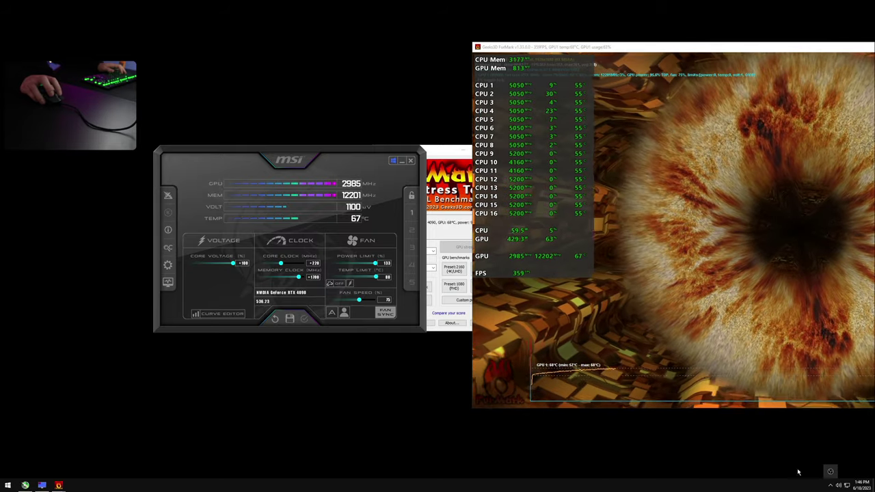
click(41, 485)
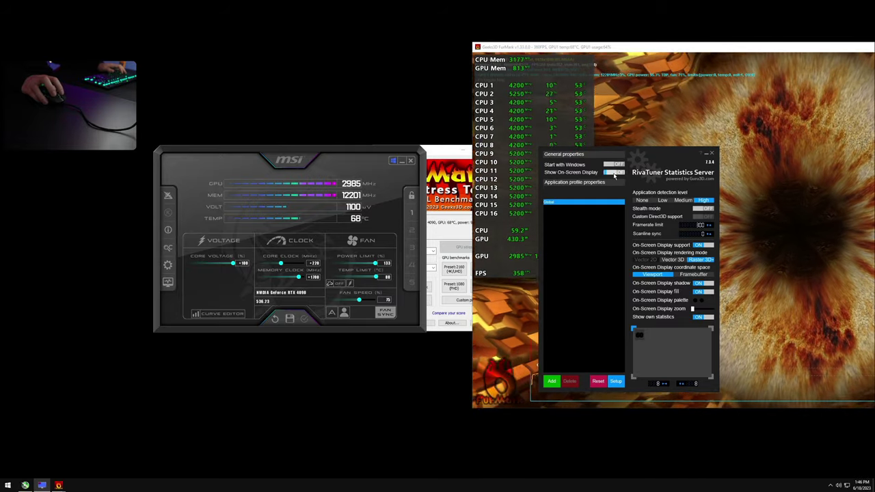
click(614, 173)
click(614, 173)
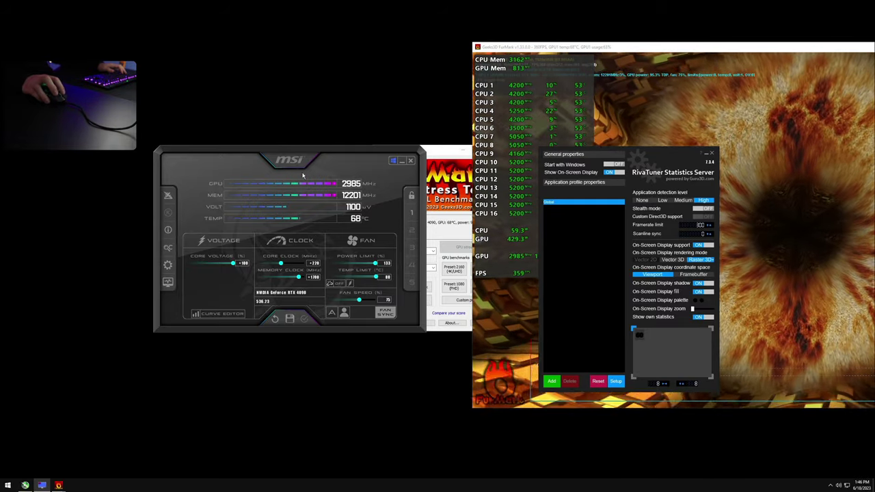
click(169, 266)
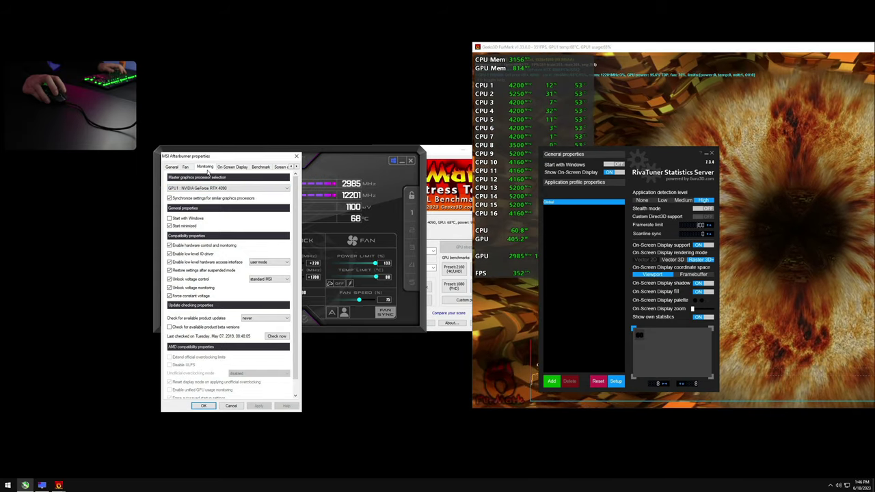
click(231, 168)
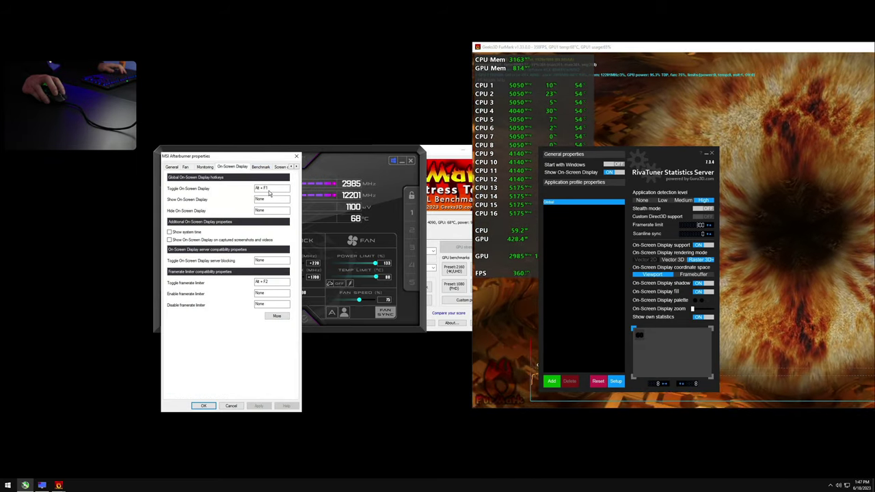
click(296, 155)
click(563, 43)
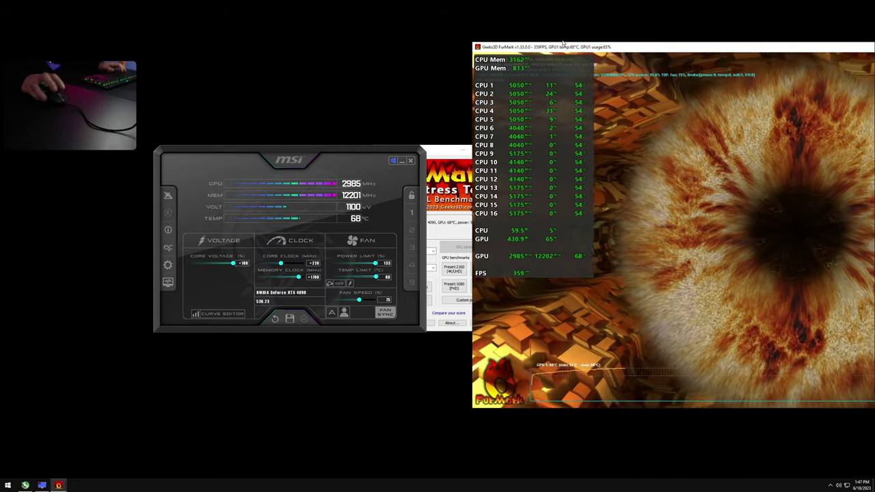
key(F10)
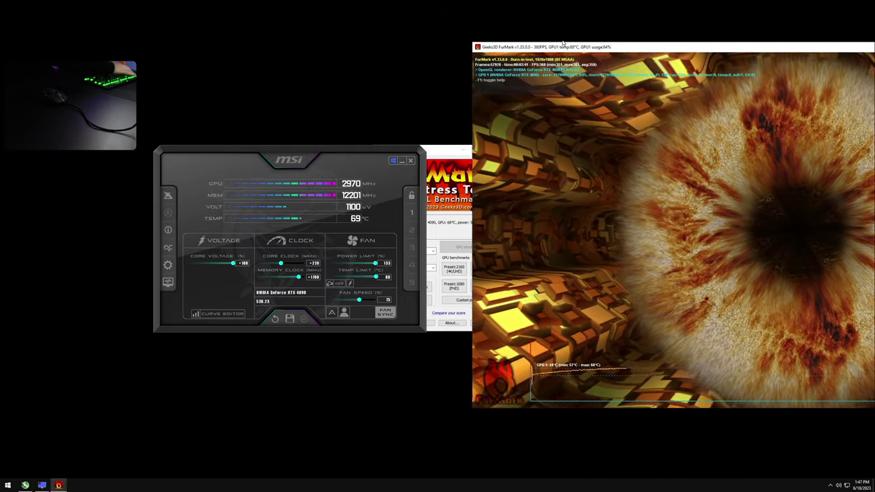
key(F10)
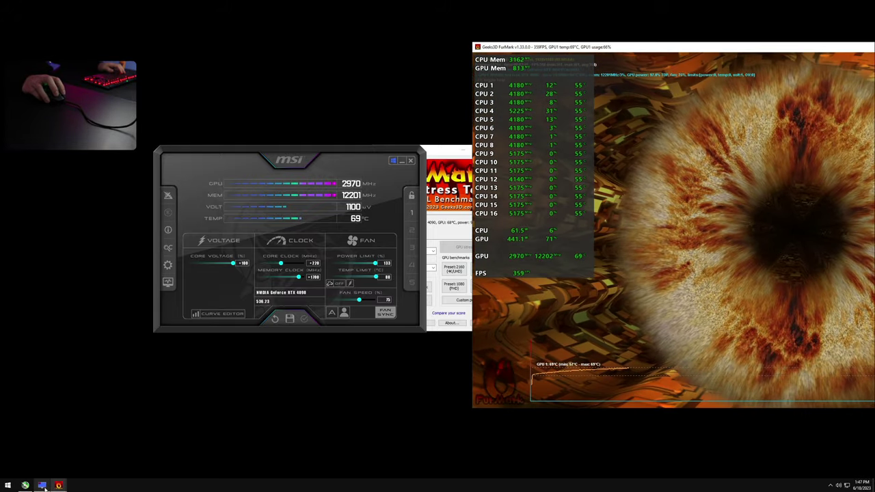
Move RivaTuner further right and switch application detection level to Low and back to High.
click(42, 486)
drag(654, 156, 721, 113)
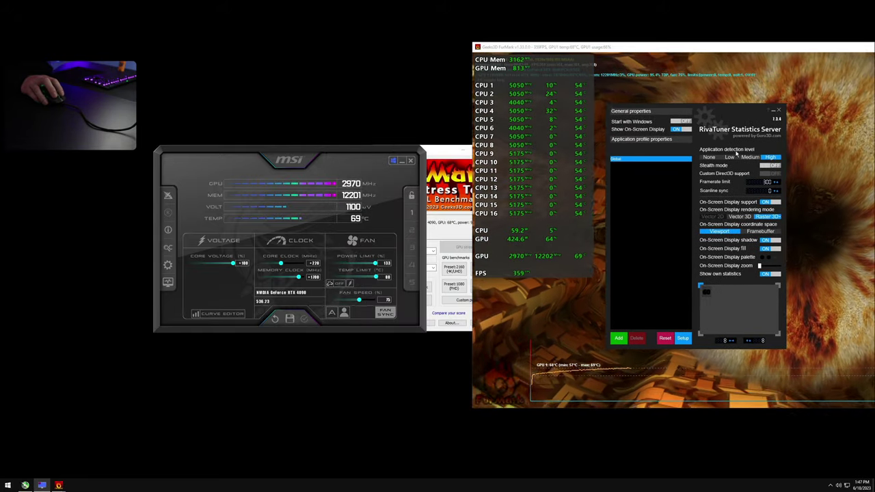
click(730, 158)
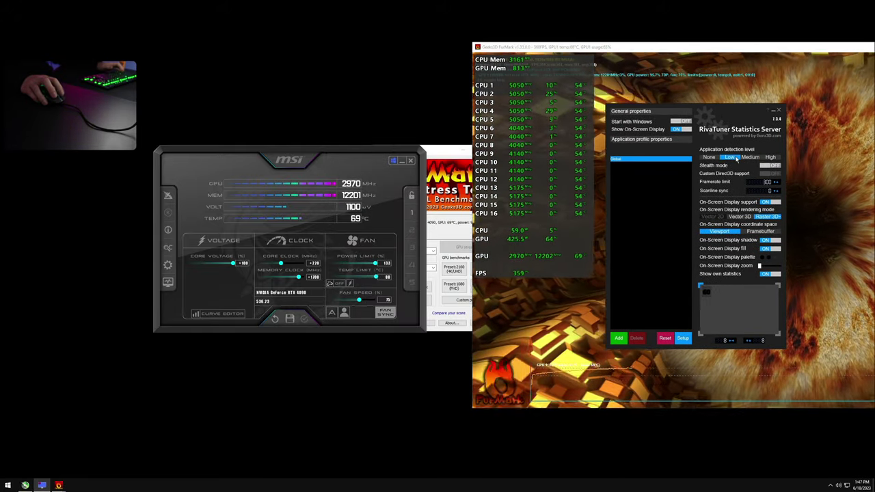
click(770, 157)
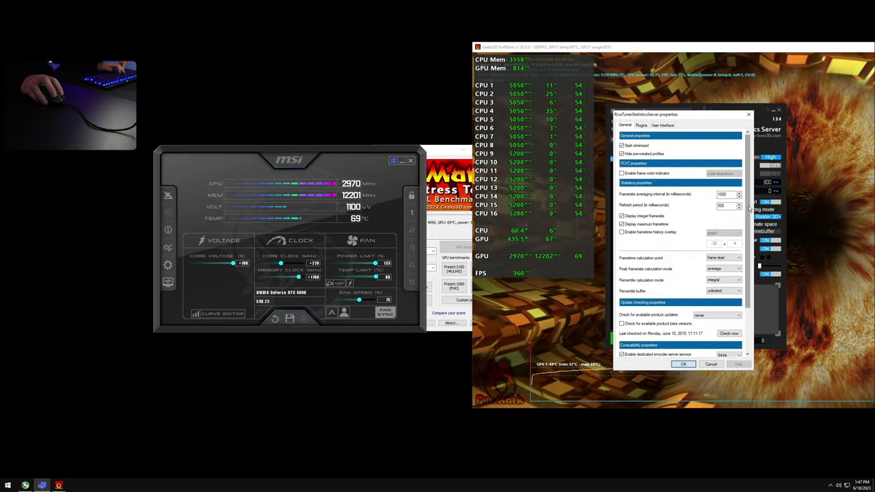
Review the General tab's framerate averaging and refresh settings, then close RivaTuner's properties with OK.
scroll(750, 253, down, 3)
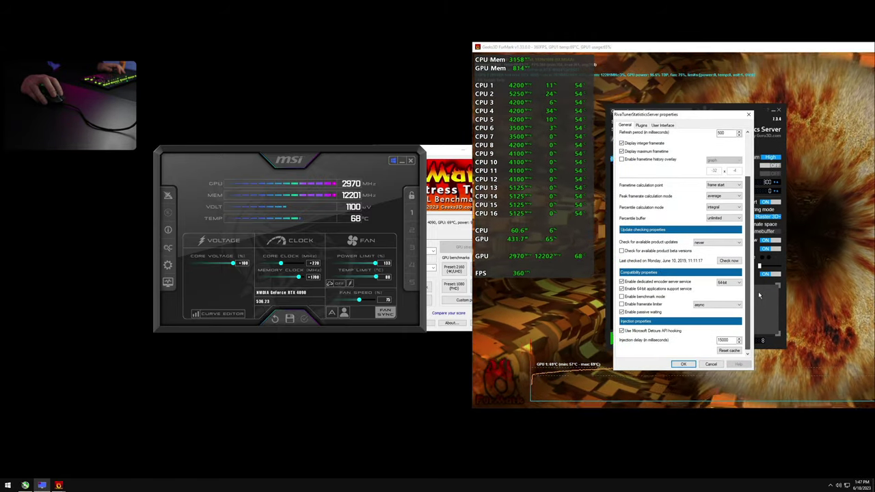
drag(696, 113, 752, 93)
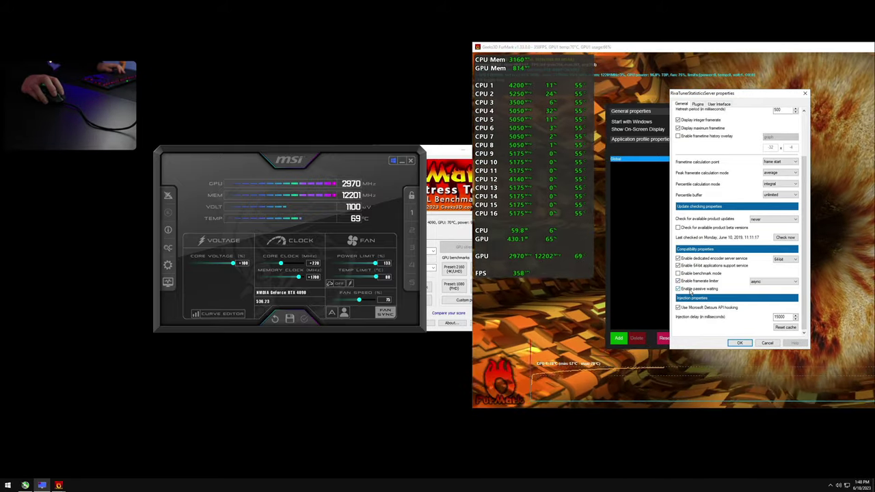
click(739, 343)
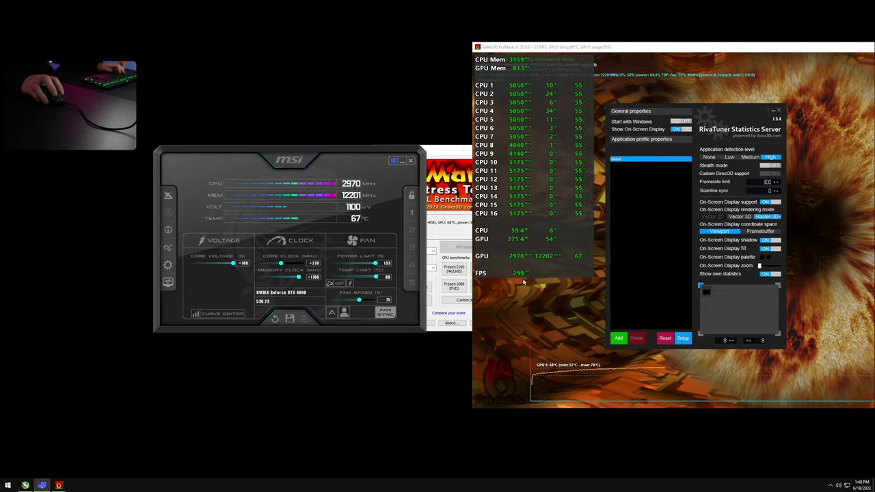
Check the framerate-limiter toggle hotkey on Afterburner's On-Screen Display tab, then close settings and RivaTuner.
click(168, 265)
click(232, 167)
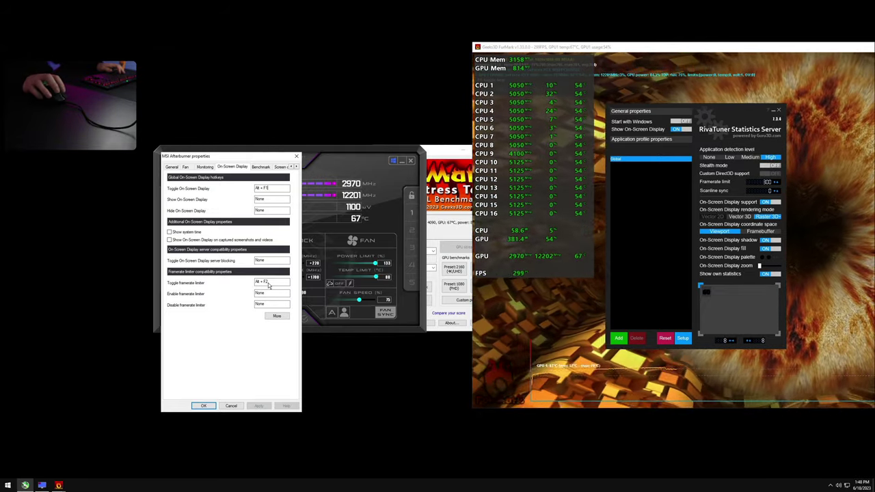
click(204, 407)
click(777, 109)
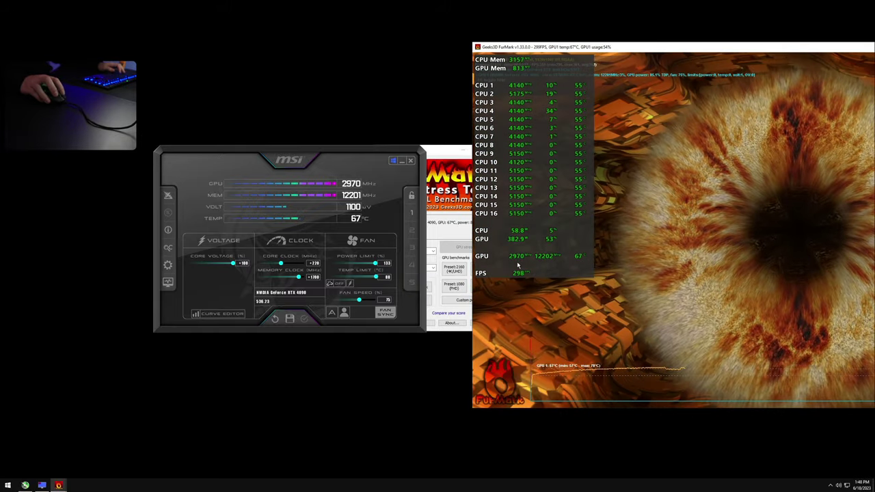
Bring RivaTuner forward and review its User Interface skinning and General properties.
click(42, 485)
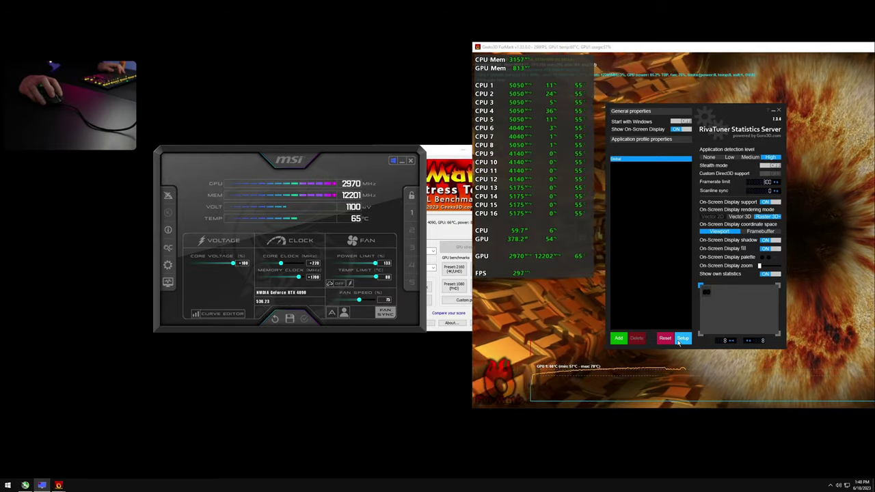
click(662, 125)
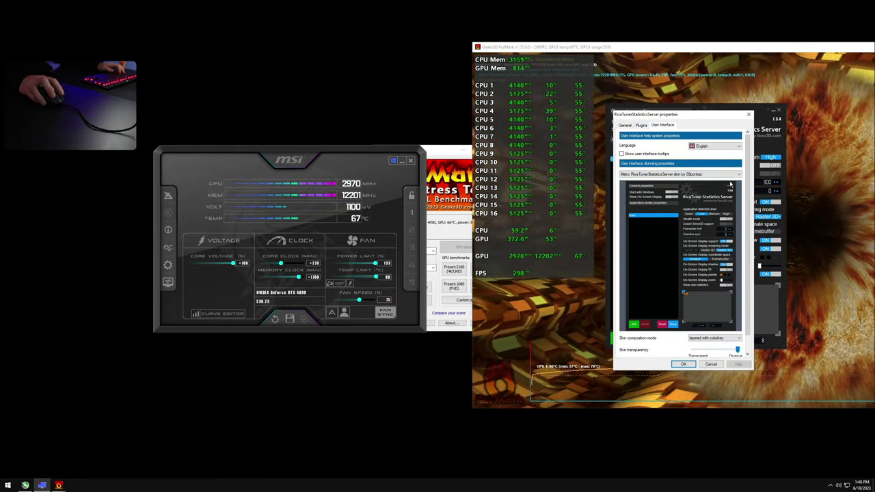
scroll(701, 344, down, 1)
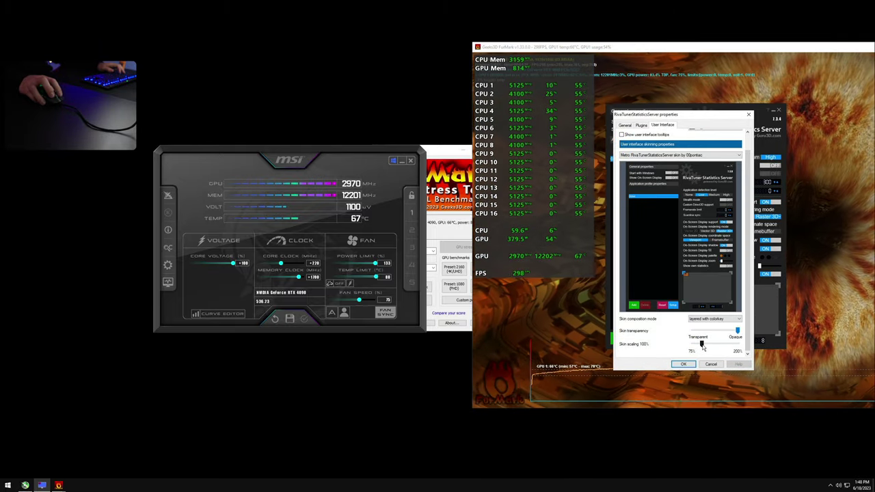
click(630, 127)
scroll(684, 164, down, 1)
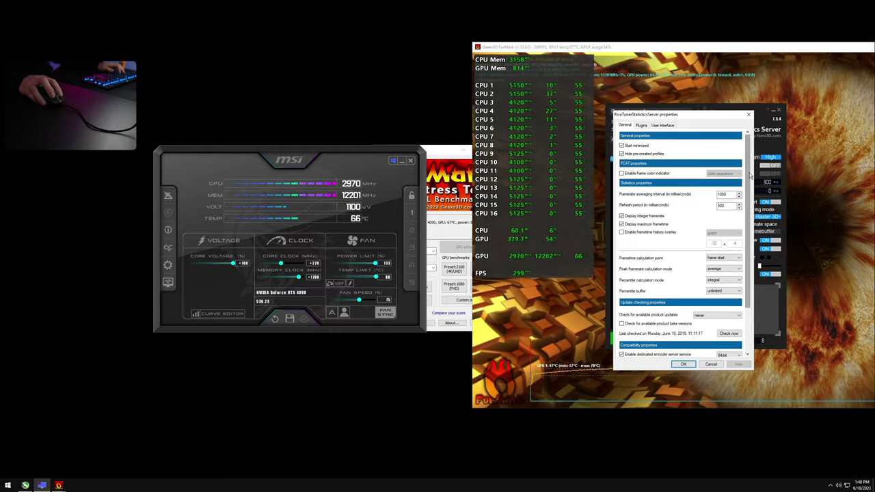
scroll(754, 191, down, 2)
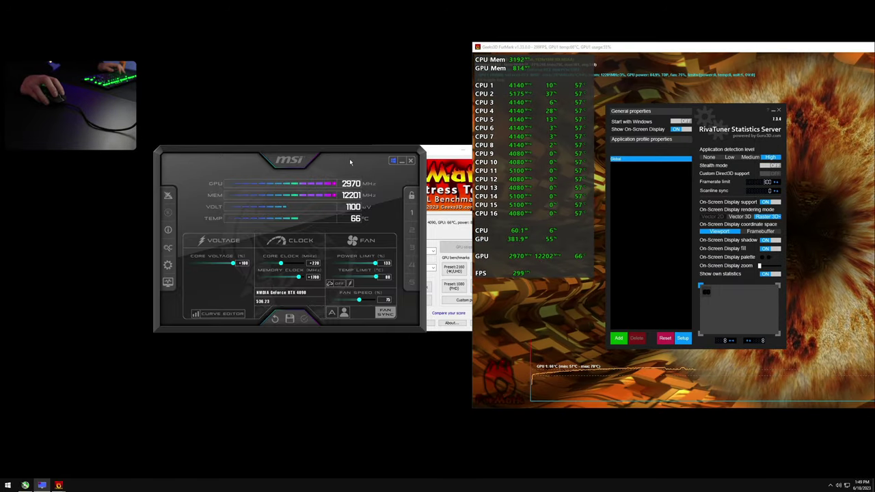
Move the Afterburner window right, open its settings, and keep the MSI Mystic skin.
drag(349, 158, 375, 149)
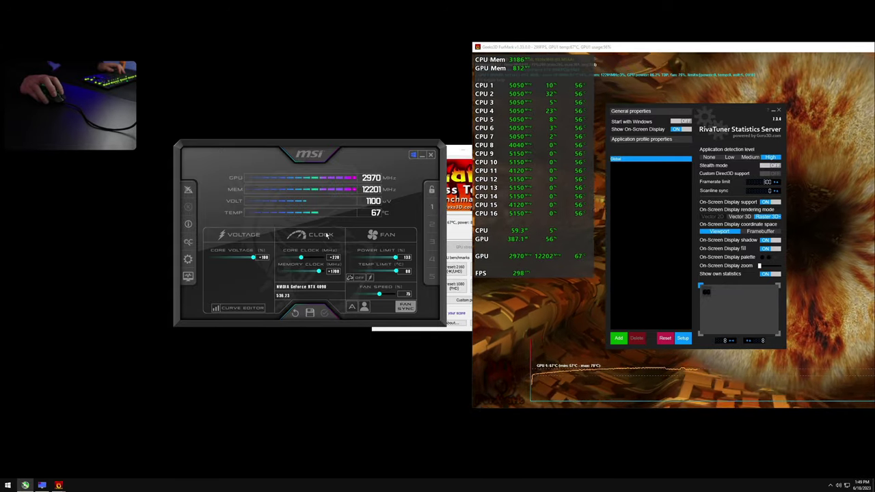
click(188, 259)
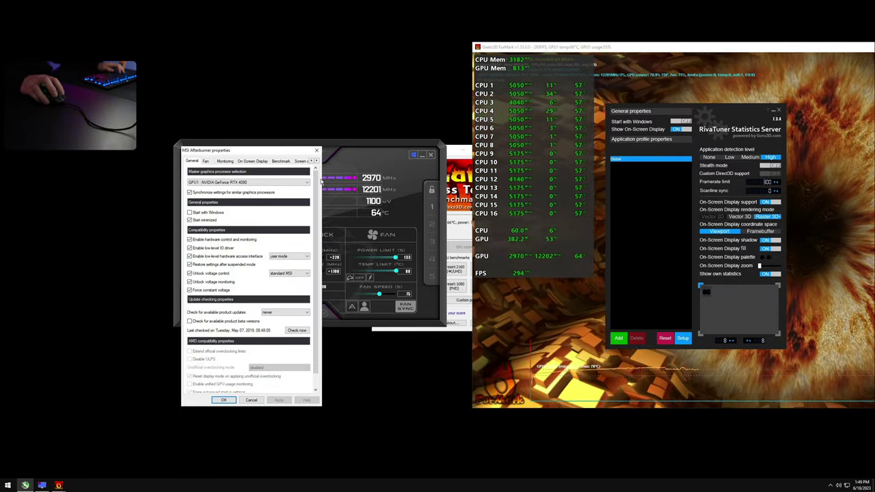
click(258, 263)
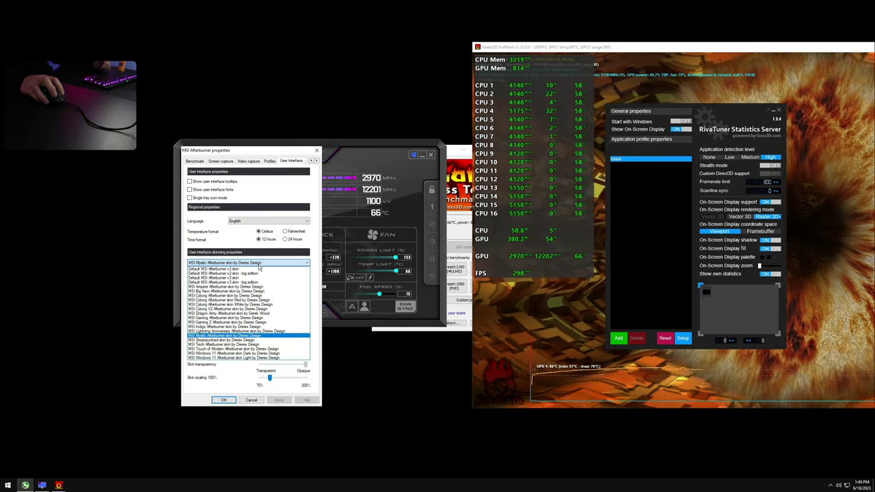
click(259, 264)
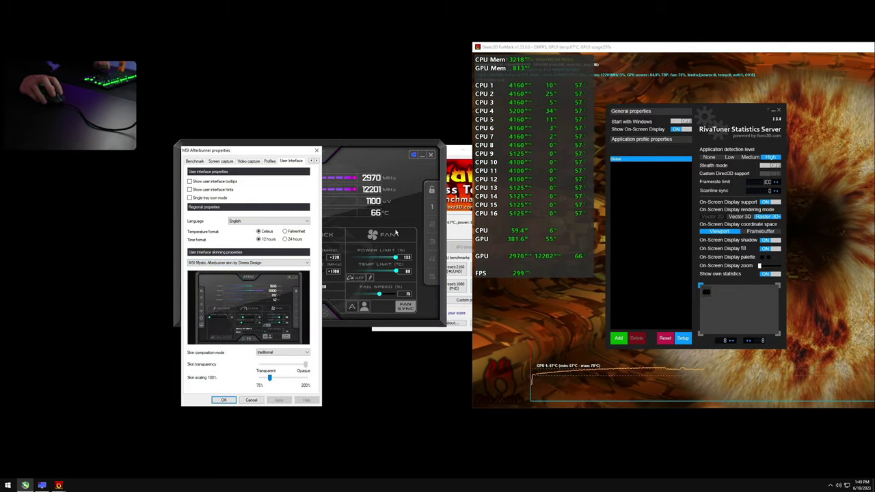
Review the Profiles, video capture, screen capture and Benchmark settings.
click(270, 161)
click(250, 161)
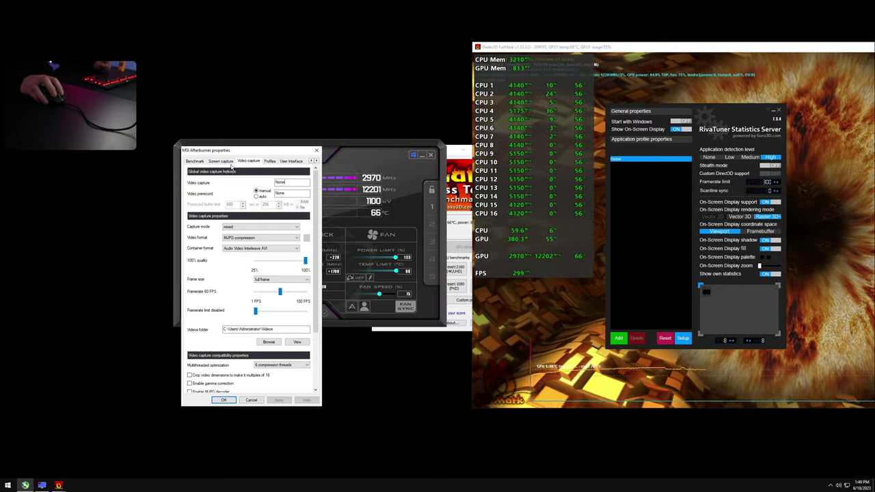
click(221, 161)
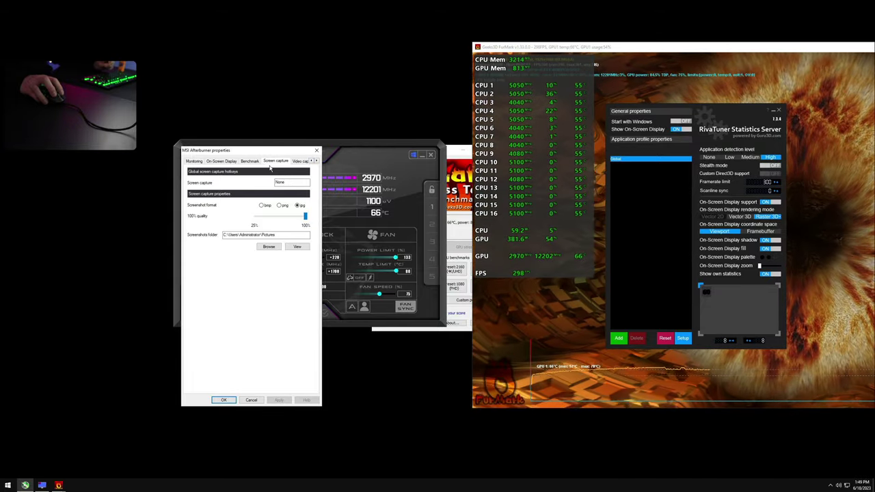
click(252, 161)
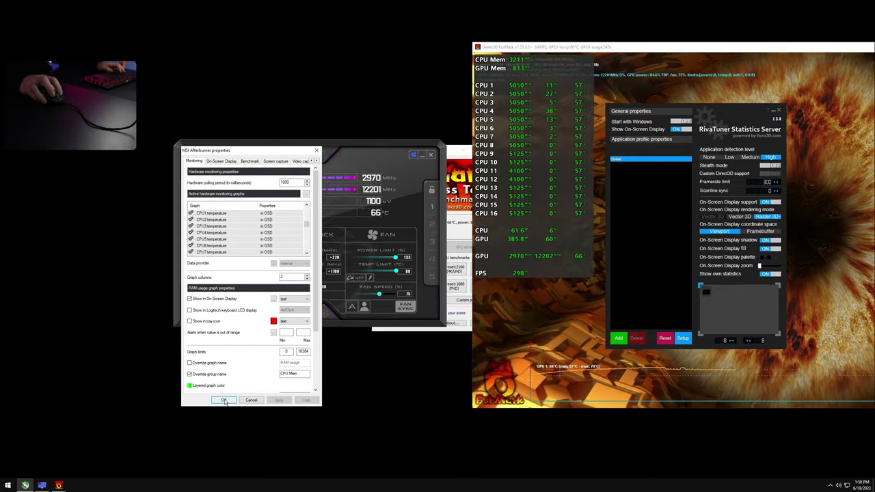
Close the settings, start benchmark recording with Alt+F7, and reopen the monitoring settings.
click(248, 400)
key(alt+F7)
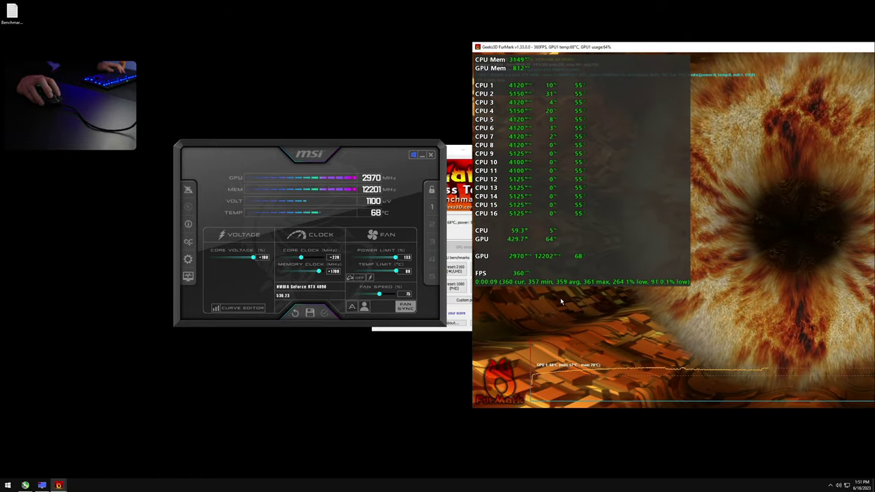
click(188, 258)
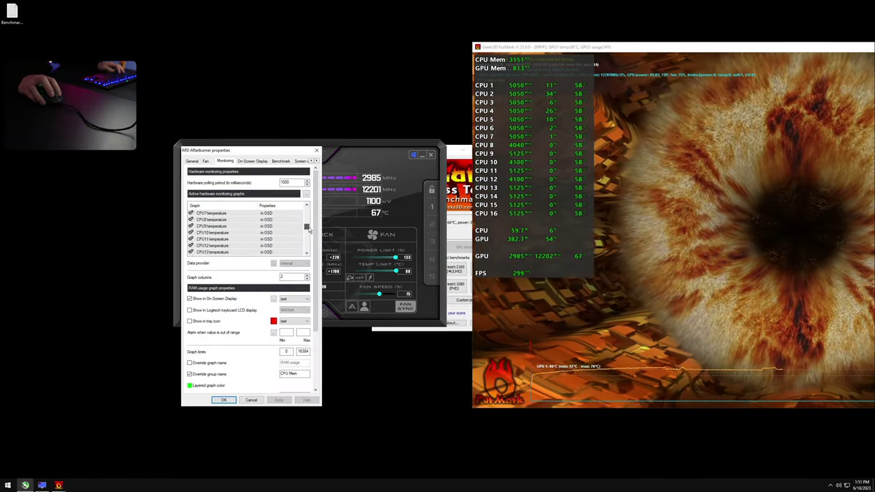
Edit the CPU1 clock overlay group name to align with the other cores, then apply and save.
drag(307, 236, 311, 208)
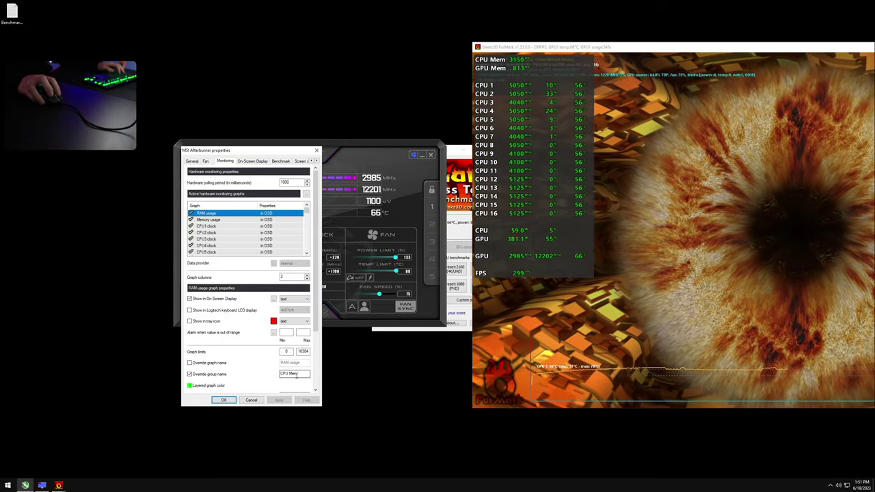
click(219, 220)
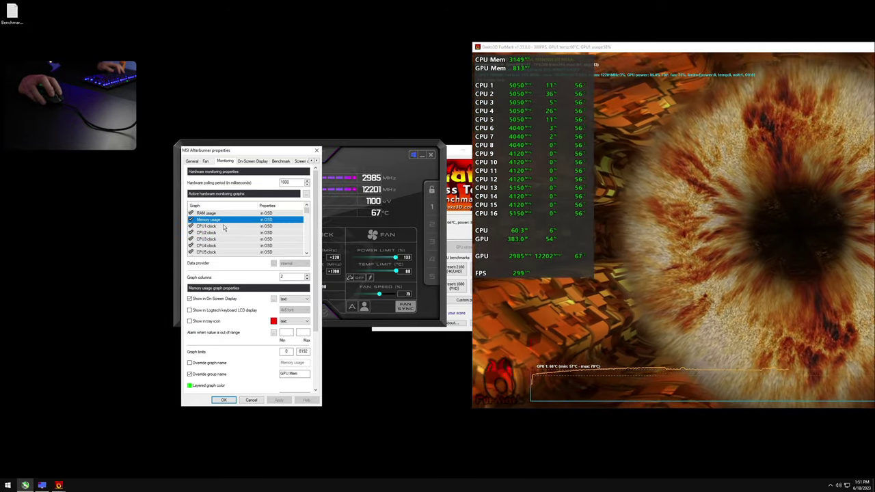
key(Down)
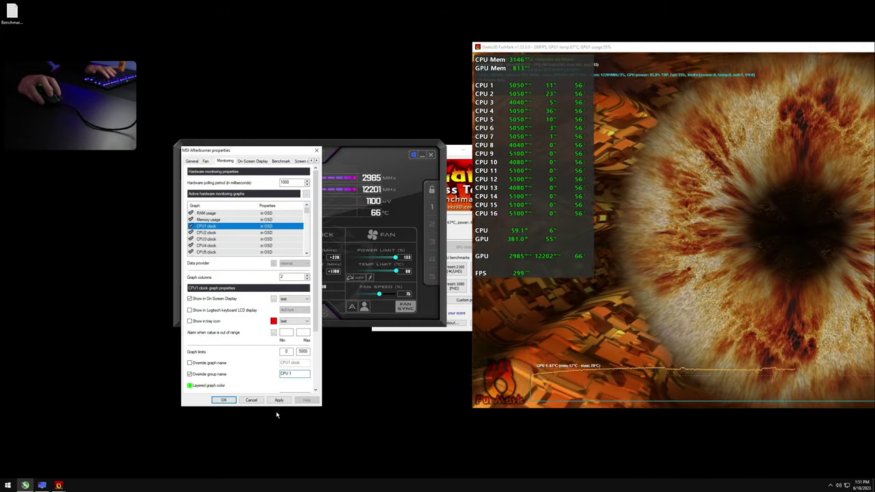
click(279, 400)
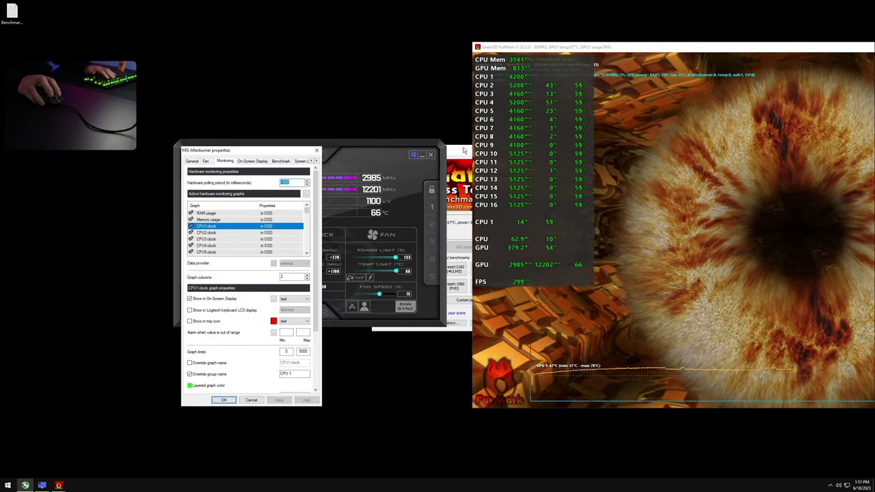
click(284, 374)
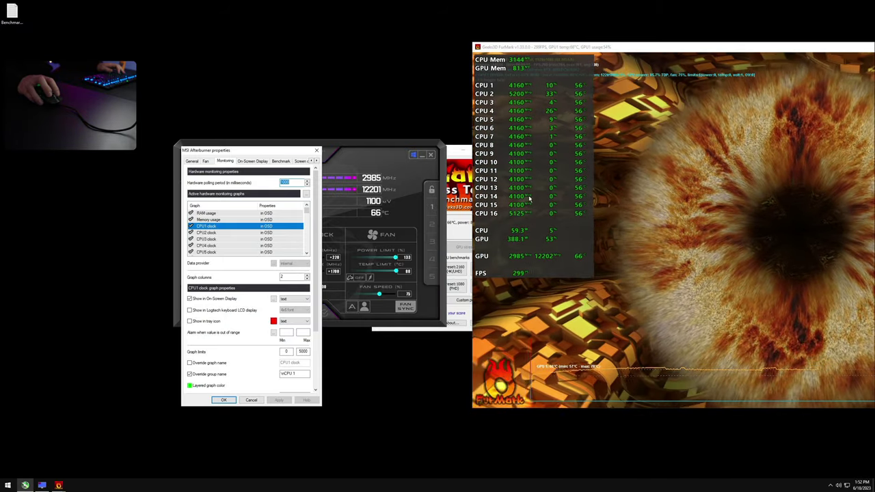
key(Return)
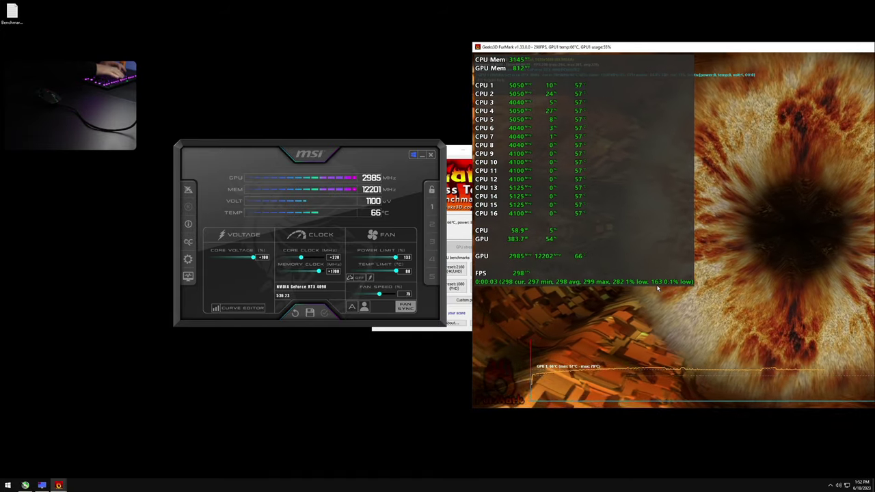
Stop the running benchmark recording with F11.
key(F11)
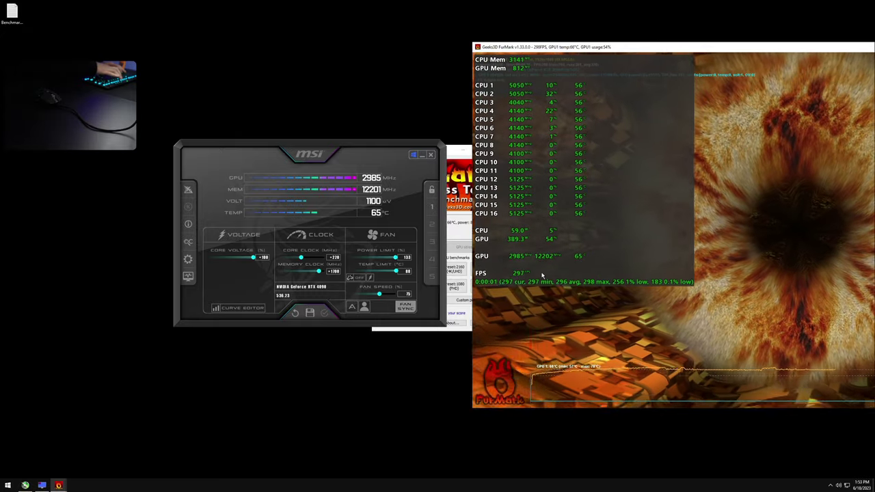
Reopen Afterburner settings and scroll the General tab's voltage control and monitoring options.
click(188, 258)
scroll(318, 208, down, 1)
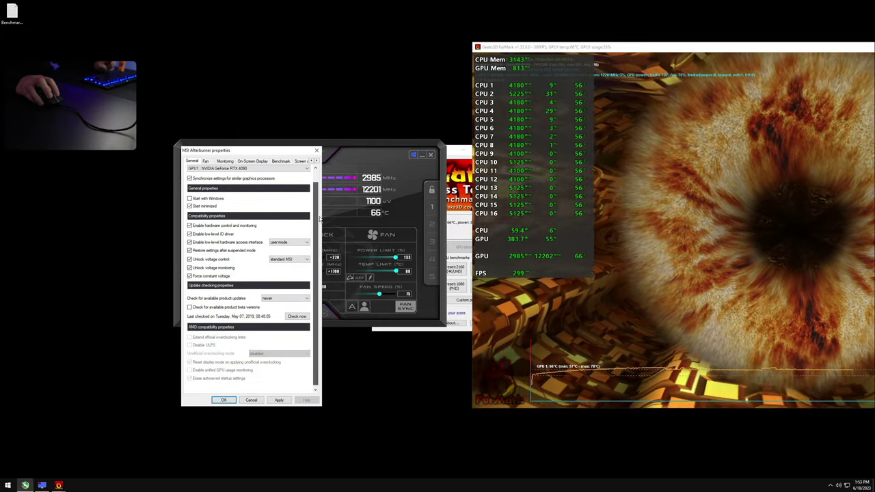